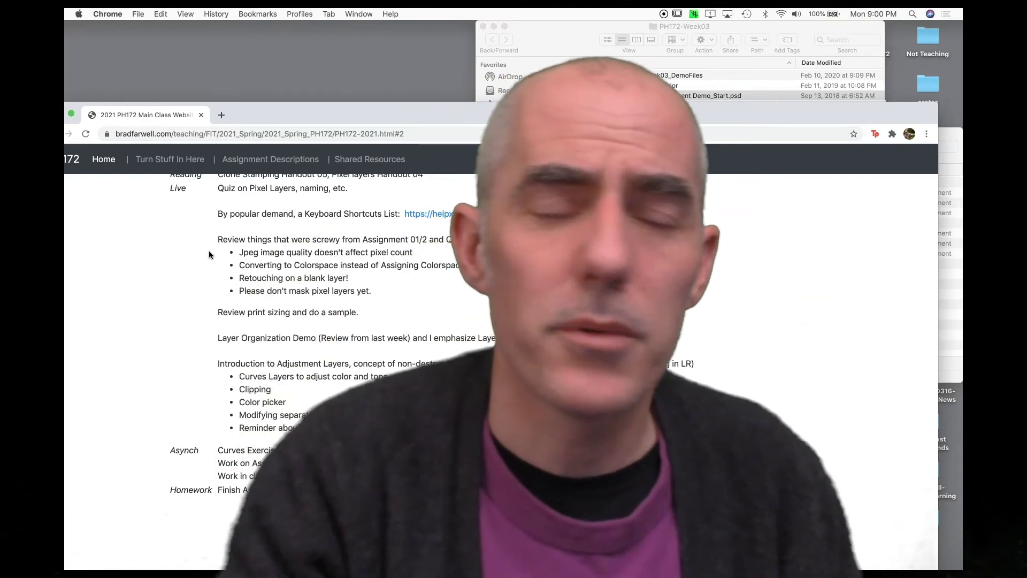
# Step: Reposition the browser window so the full width of the class page fits on the screen
pyautogui.hscroll(2, 179, 248)
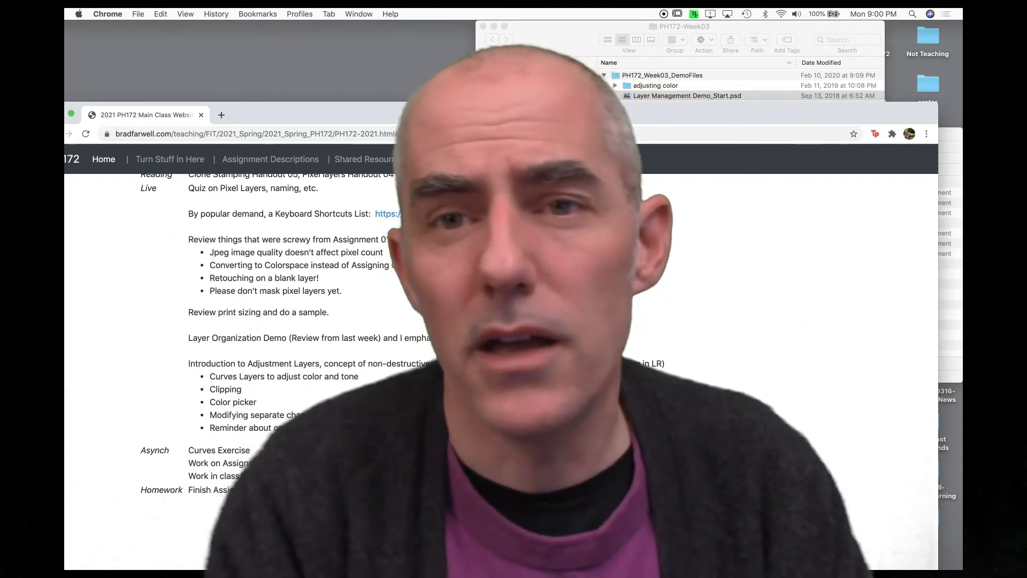
pyautogui.moveTo(258, 117); pyautogui.dragTo(303, 32)
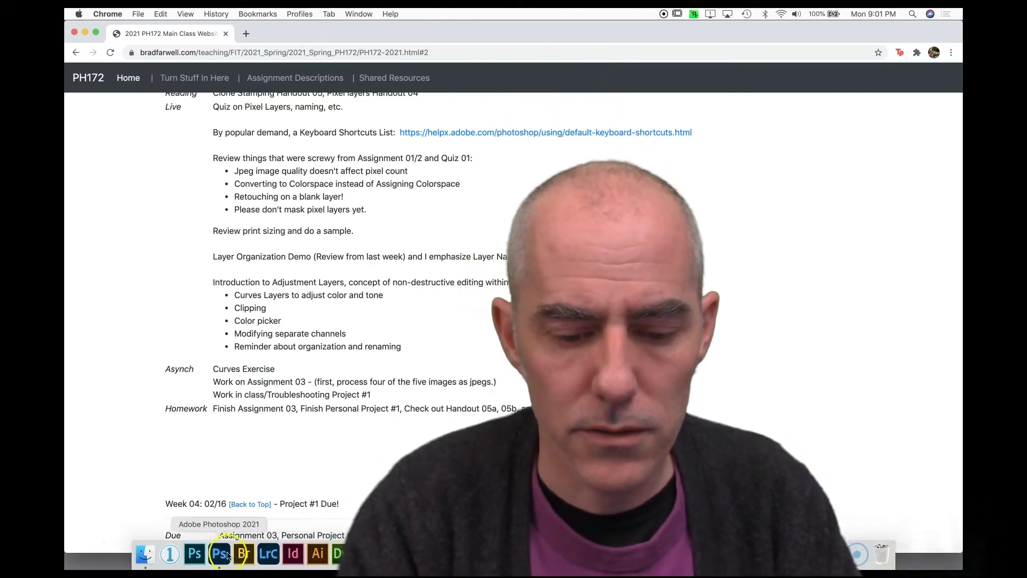
# Step: Switch to Photoshop and open Layer Management Demo_Start.psd from the PH172_Week03_DemoFiles folder inside PH172-Week03
pyautogui.click(227, 555)
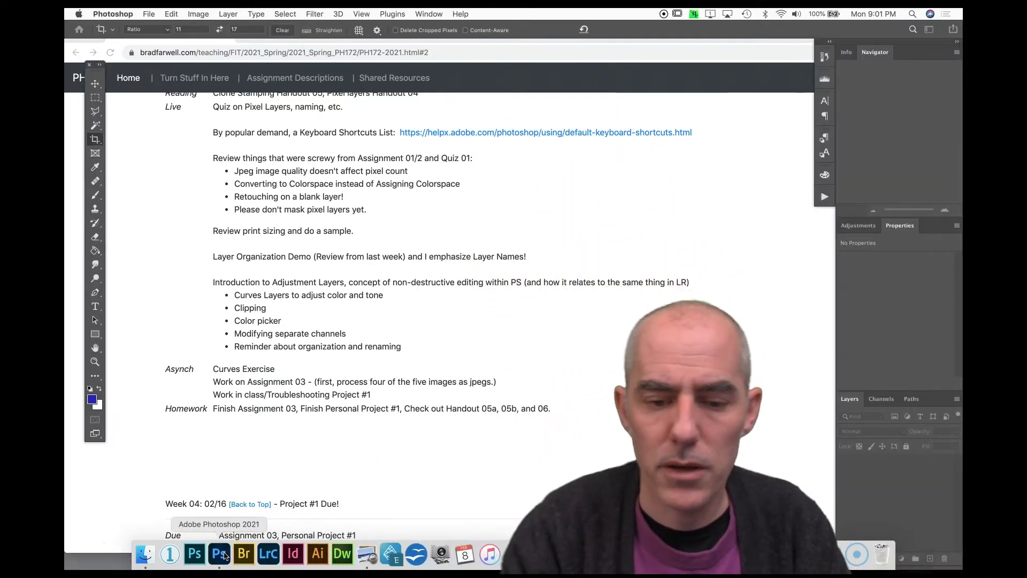
pyautogui.press('super+o')
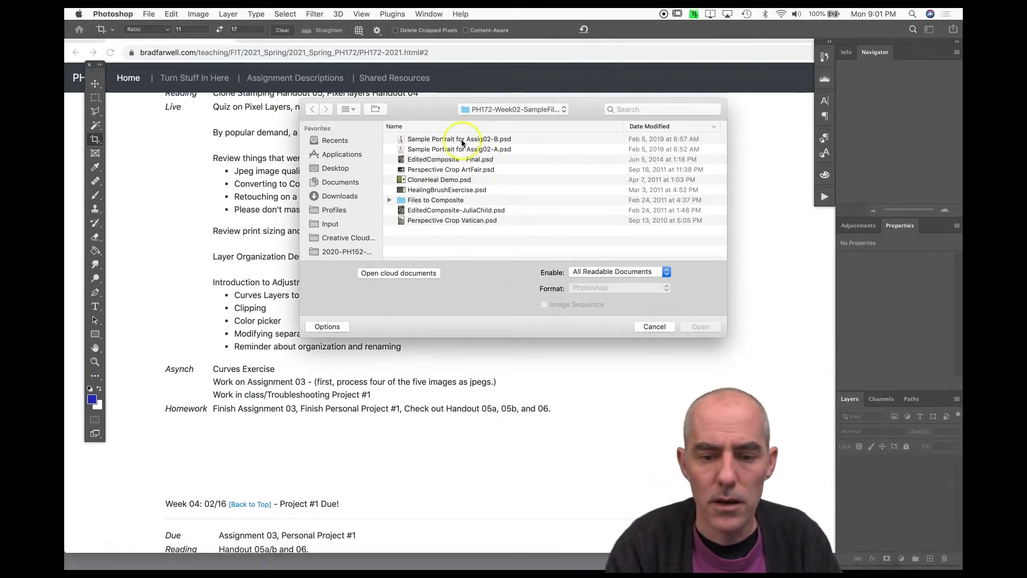
pyautogui.click(494, 111)
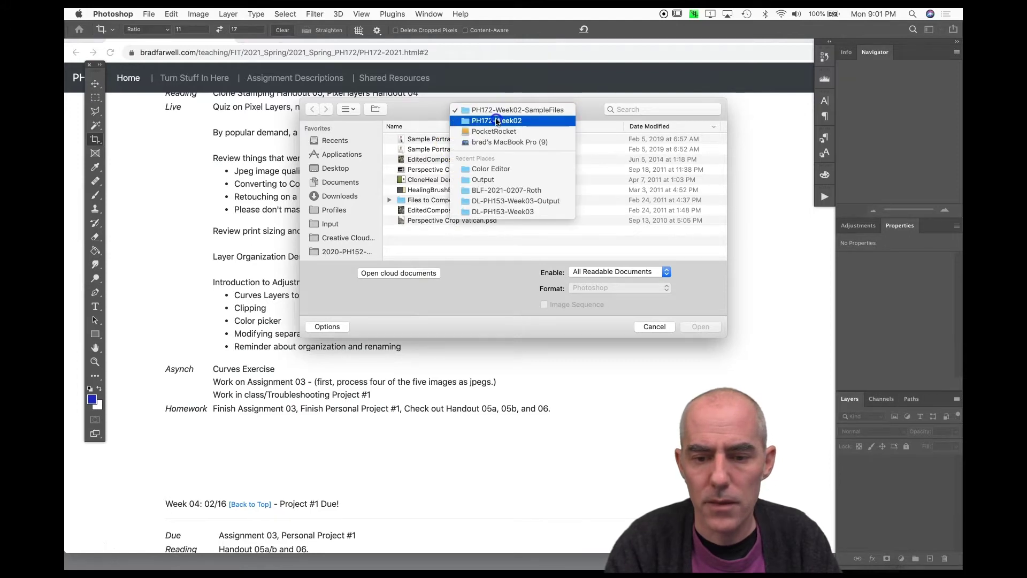
pyautogui.click(413, 178)
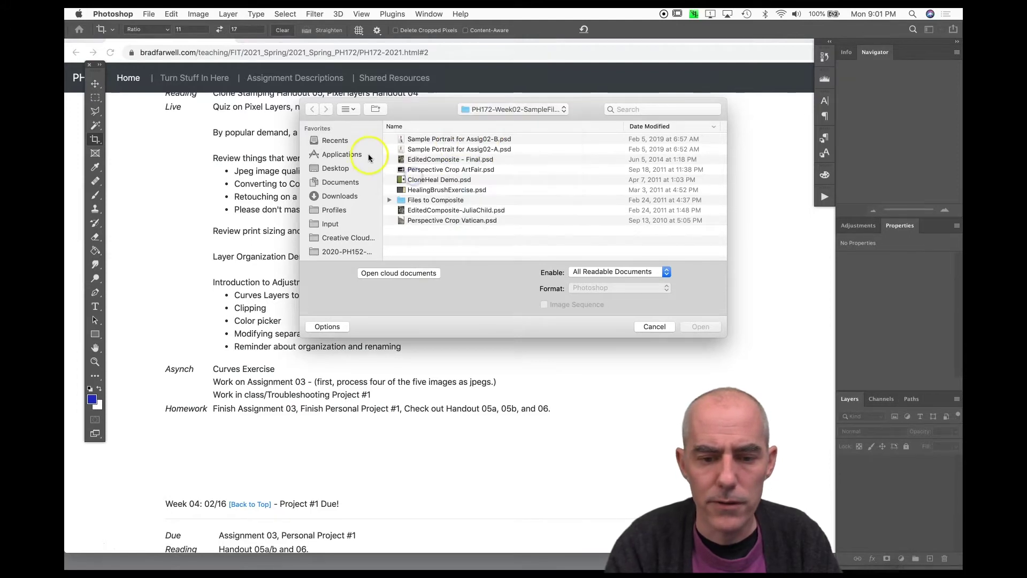
pyautogui.click(340, 170)
pyautogui.doubleClick(444, 148)
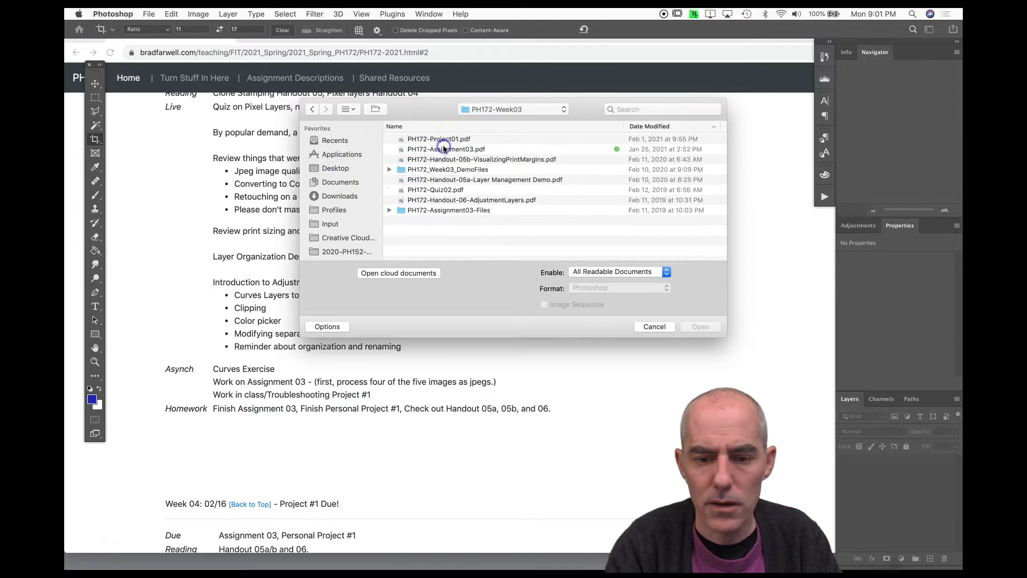
pyautogui.doubleClick(451, 169)
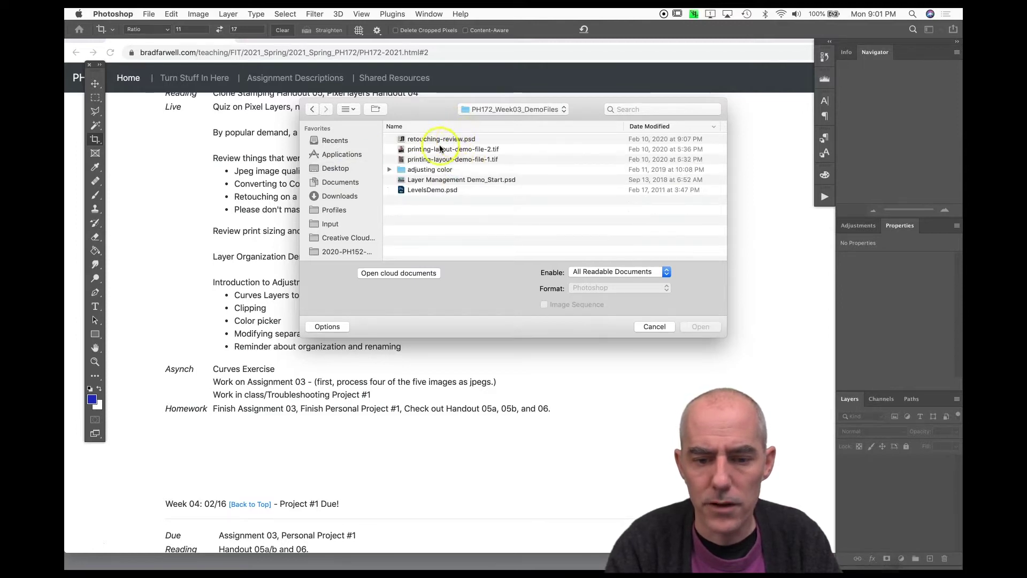
pyautogui.click(431, 180)
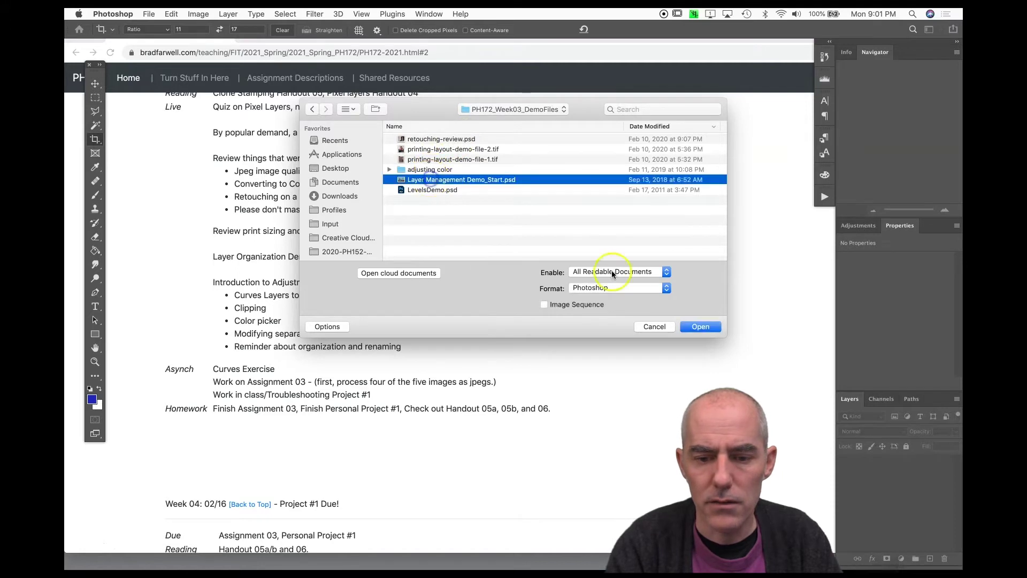
pyautogui.click(680, 328)
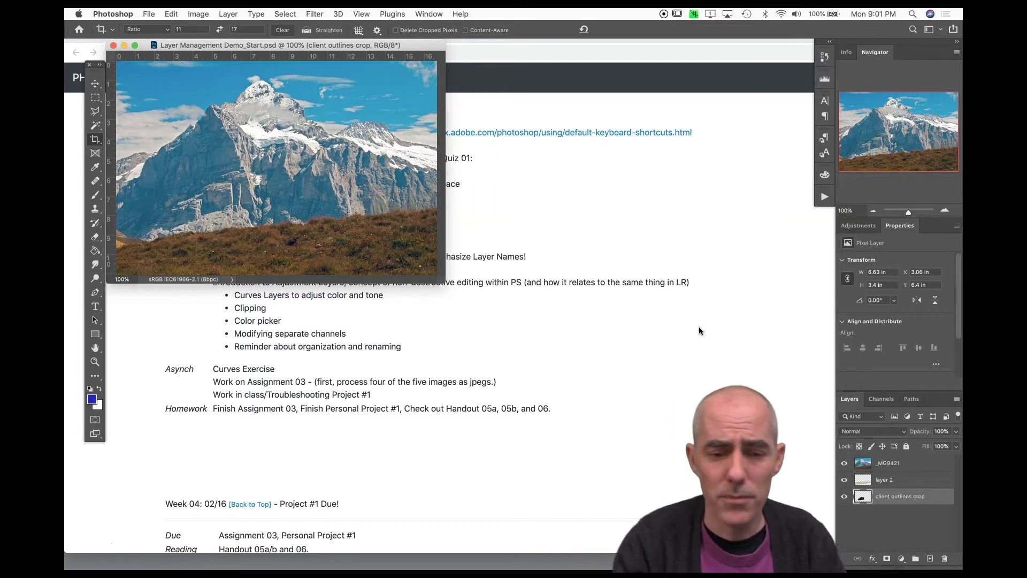
# Step: Display the document in full-screen mode and enlarge the image to 200%
pyautogui.press('f')
pyautogui.click(706, 332)
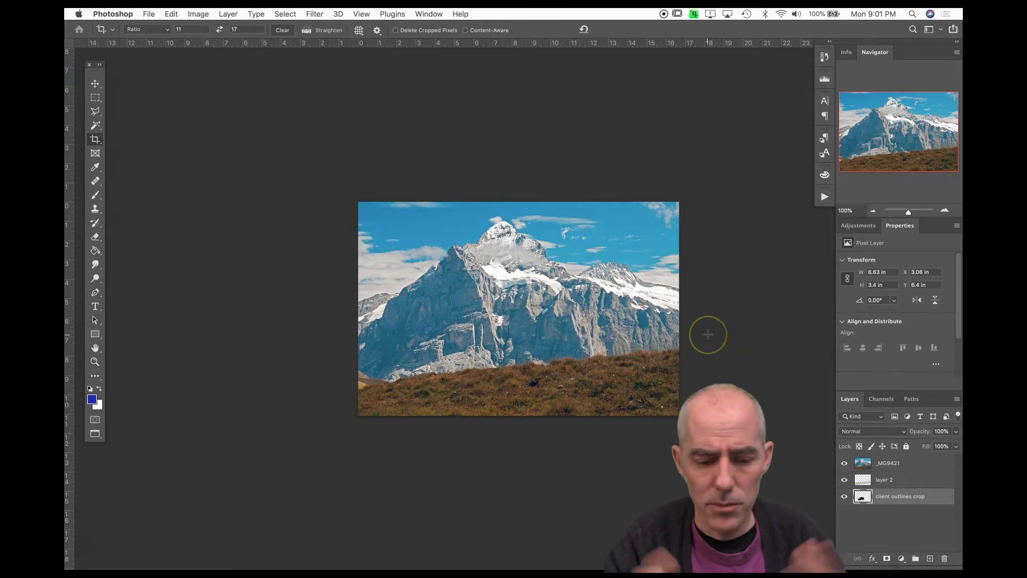
pyautogui.press('super+plus')
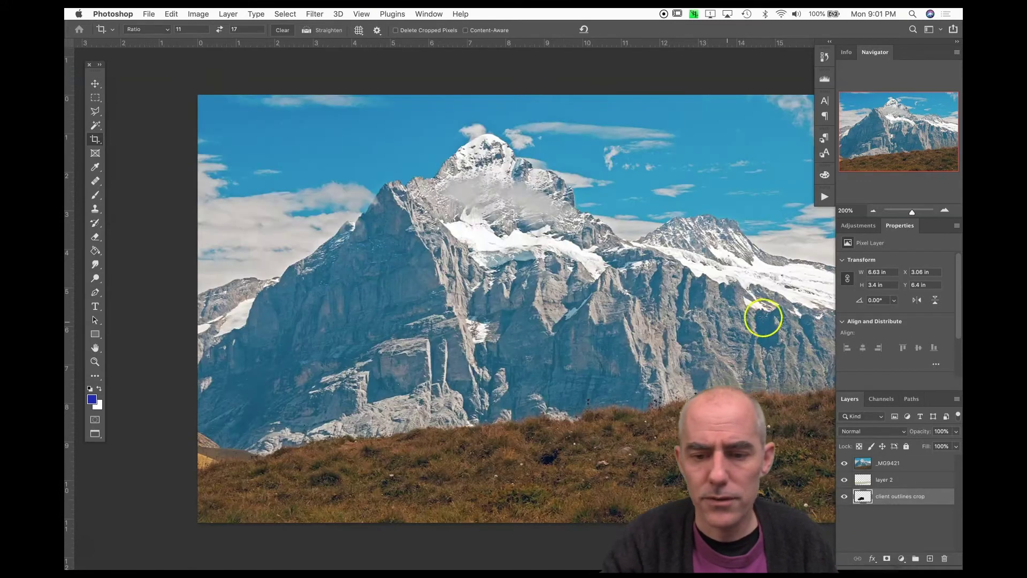
pyautogui.hscroll(5, 780, 319)
pyautogui.hscroll(-5, 779, 320)
pyautogui.scroll(-1, 780, 319)
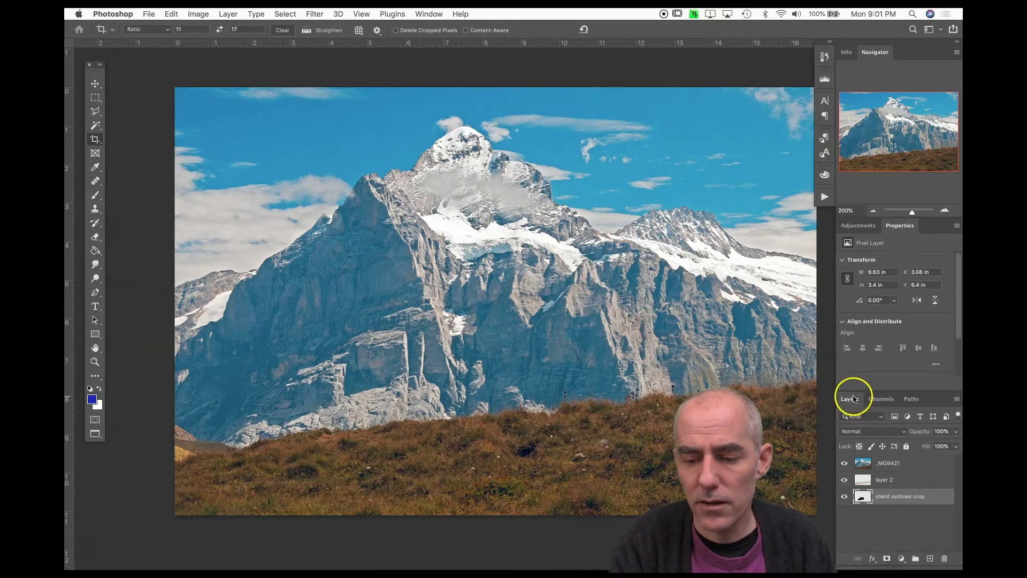
# Step: Float the Layers panel over the image and toggle the visibility of _MG9421 and layer 2 to inspect what each contains
pyautogui.moveTo(854, 398); pyautogui.dragTo(625, 117)
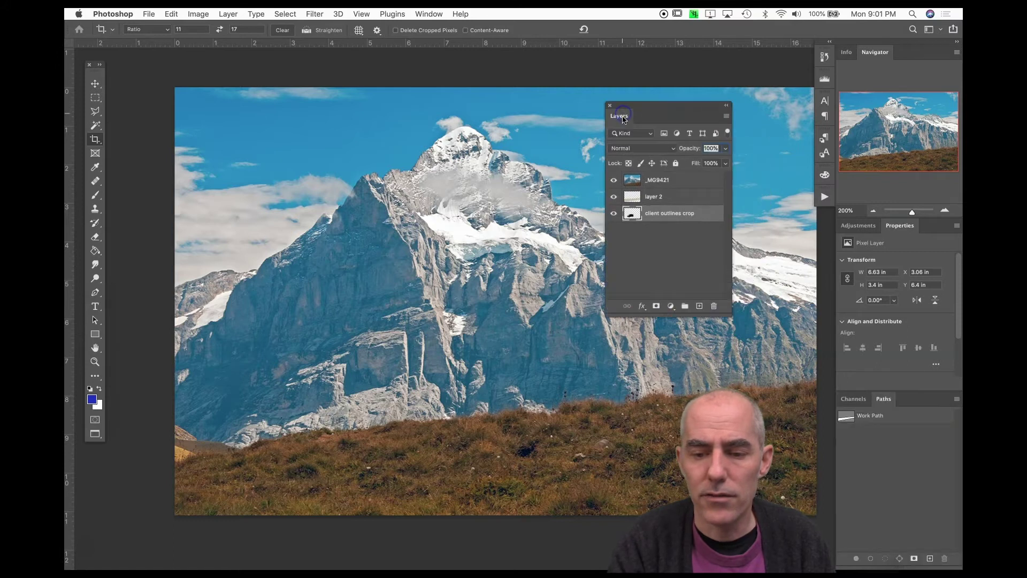
pyautogui.click(613, 182)
pyautogui.click(613, 181)
pyautogui.click(613, 181)
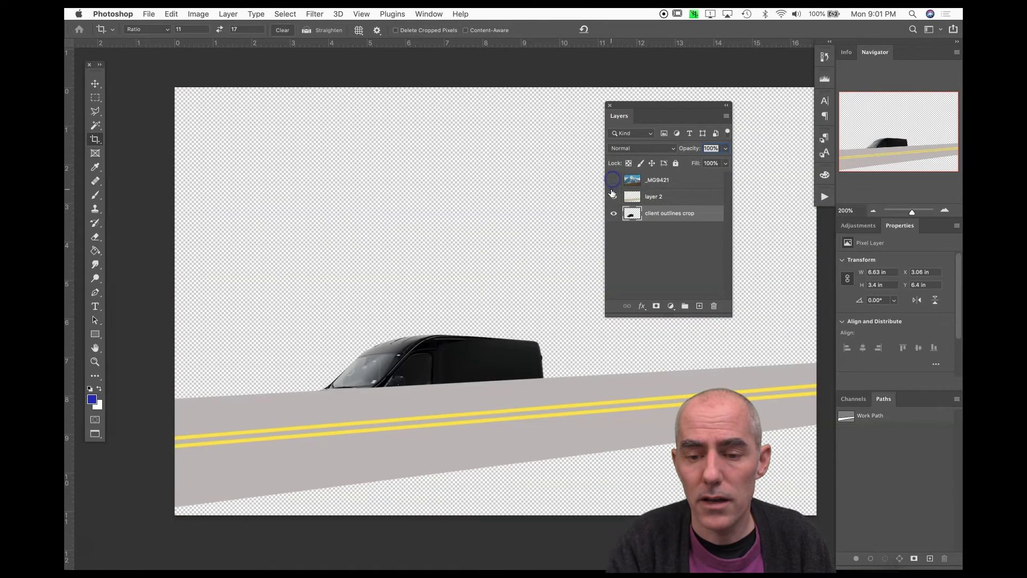
pyautogui.click(612, 197)
pyautogui.click(612, 196)
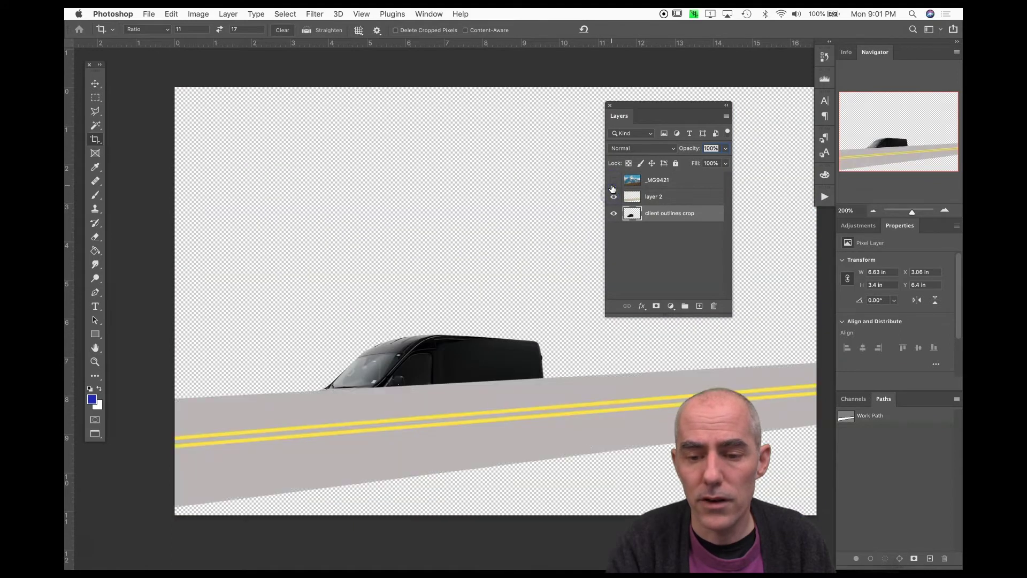
pyautogui.click(614, 181)
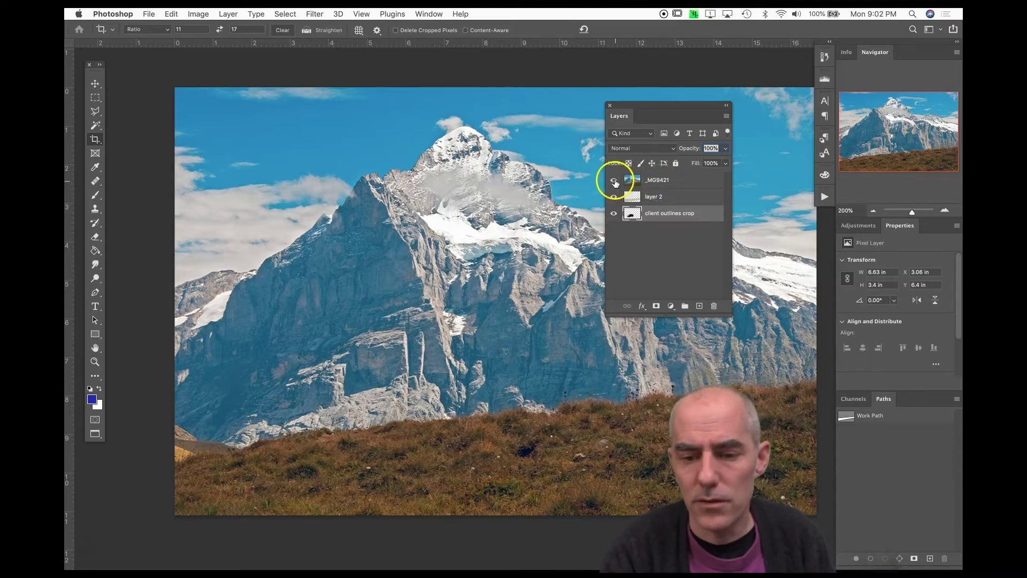
pyautogui.click(614, 181)
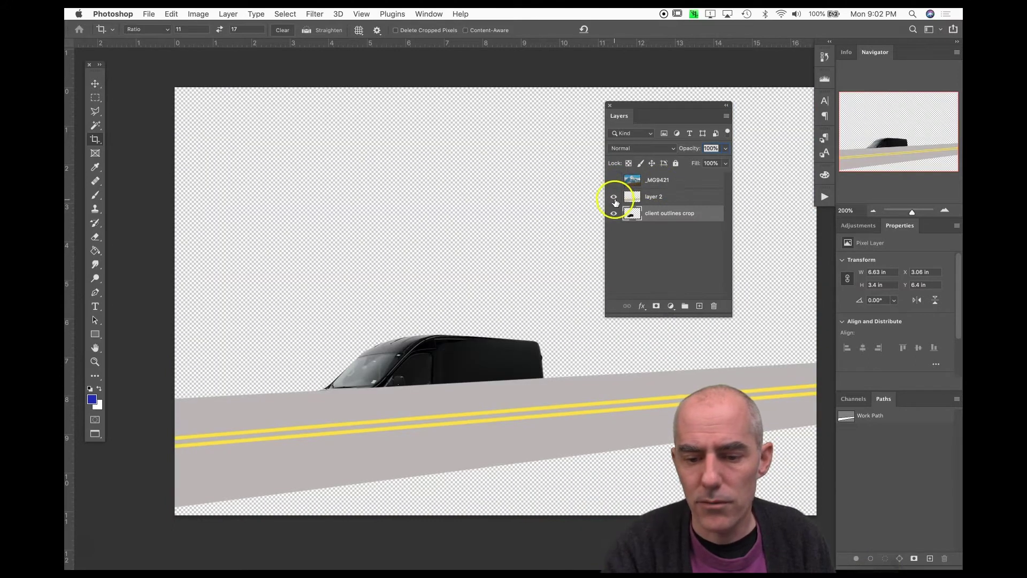
pyautogui.click(614, 199)
pyautogui.click(614, 198)
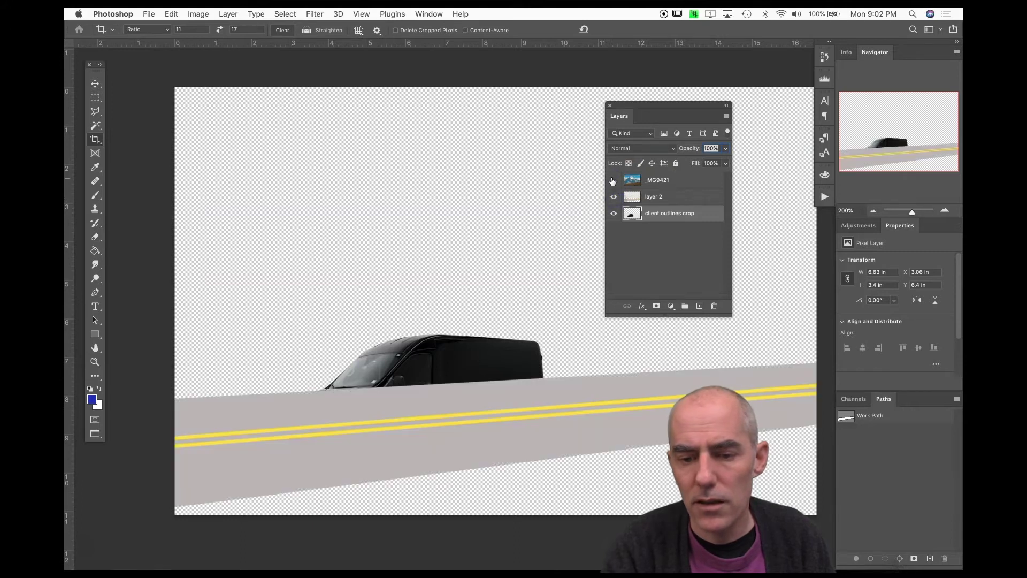
# Step: Show the _MG9421 layer and reorder the stack with client outlines crop on top, layer 2 below it and _MG9421 at the bottom
pyautogui.click(613, 181)
pyautogui.moveTo(651, 207); pyautogui.dragTo(653, 179)
pyautogui.moveTo(654, 213); pyautogui.dragTo(655, 172)
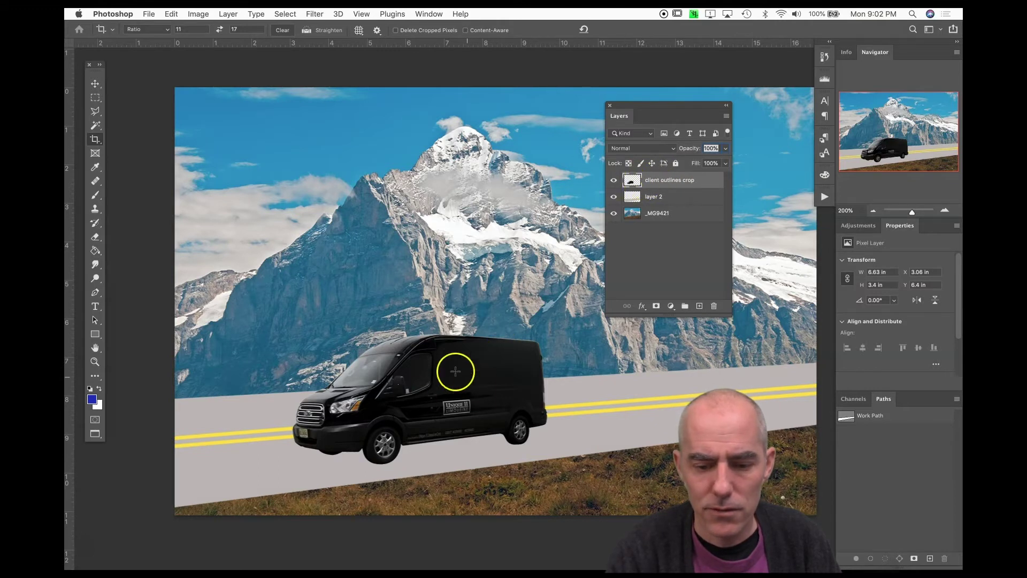
pyautogui.doubleClick(675, 179)
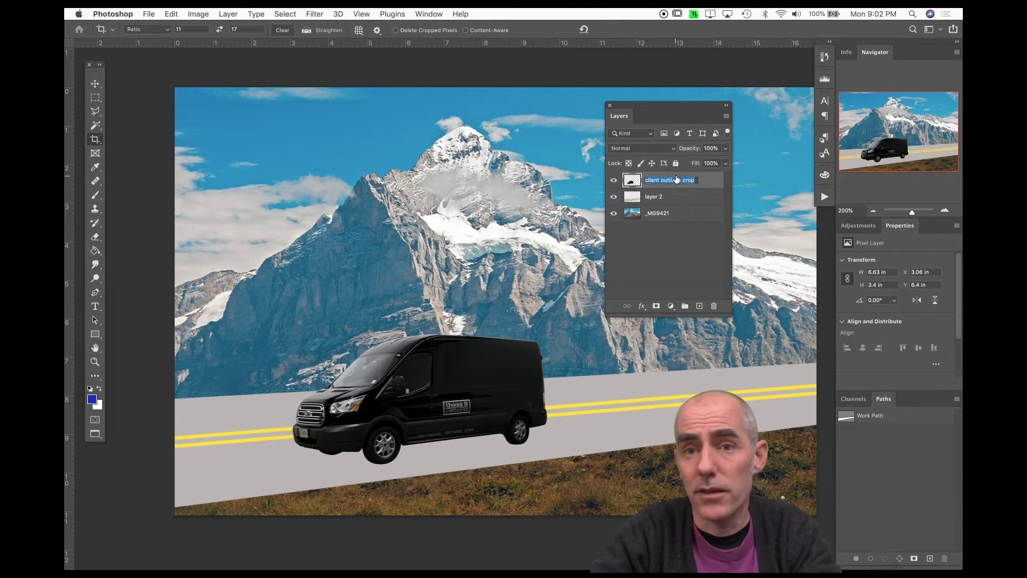
pyautogui.click(695, 194)
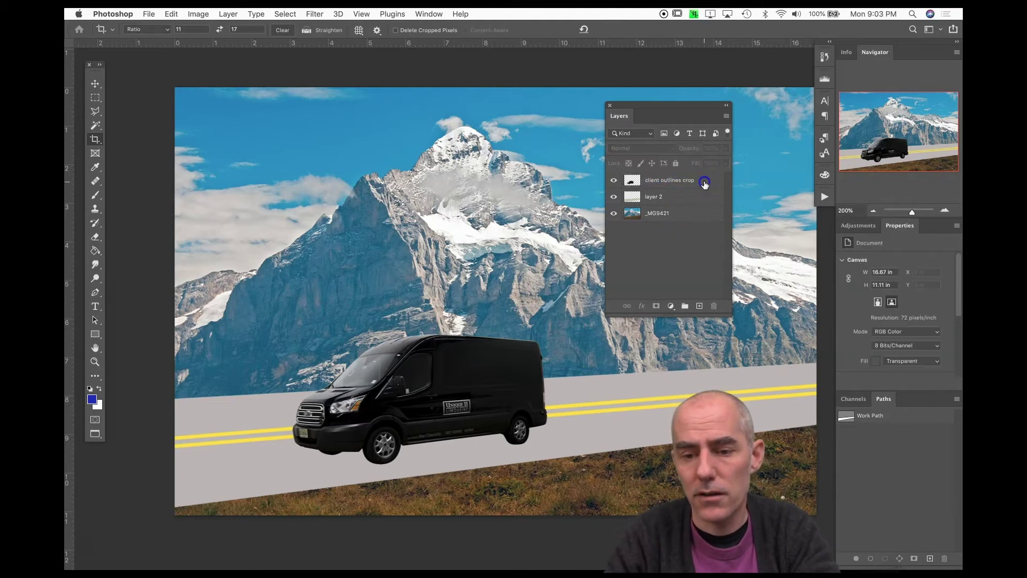
pyautogui.doubleClick(704, 183)
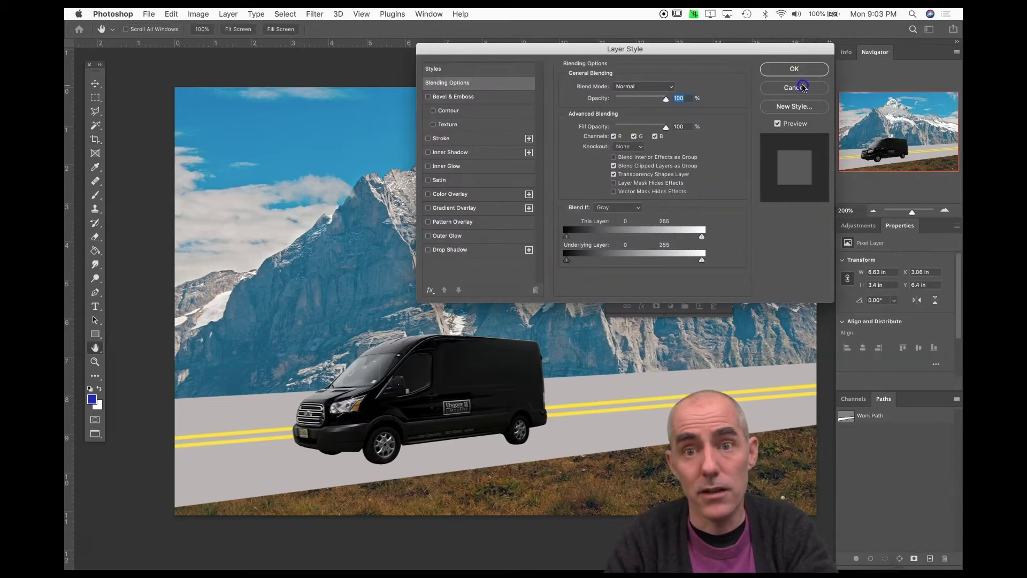
pyautogui.click(794, 87)
# Step: Rename the client outlines crop layer as Car and layer 2 as Road
pyautogui.press('c')
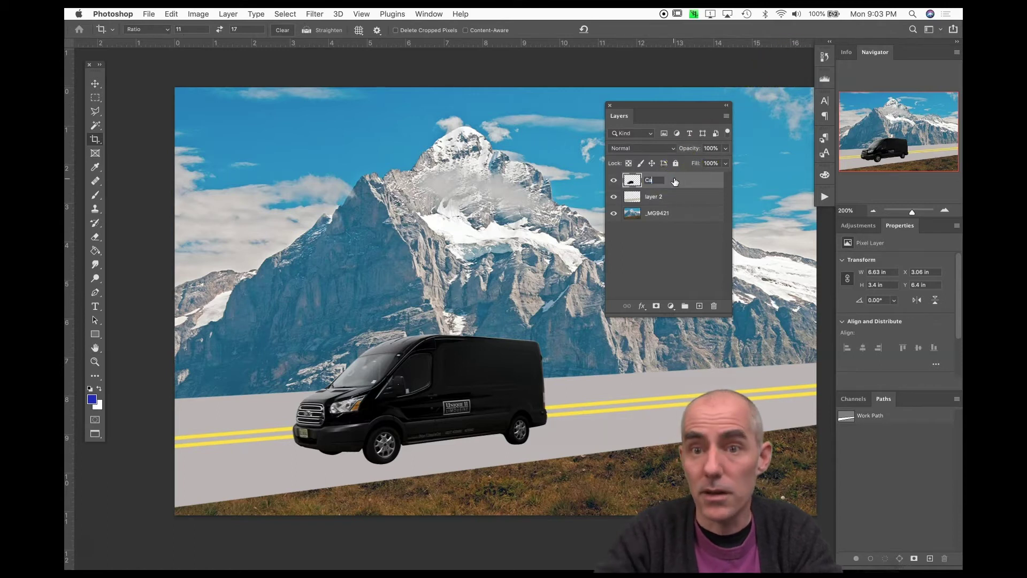
pyautogui.moveTo(675, 182); pyautogui.dragTo(652, 200)
pyautogui.doubleClick(652, 197)
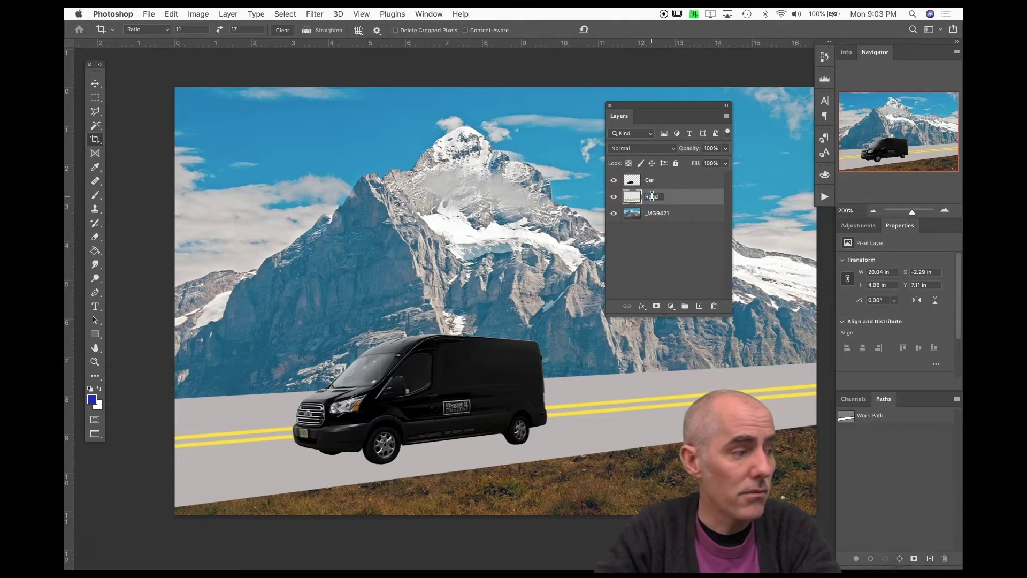
pyautogui.write('Road')
pyautogui.click(666, 209)
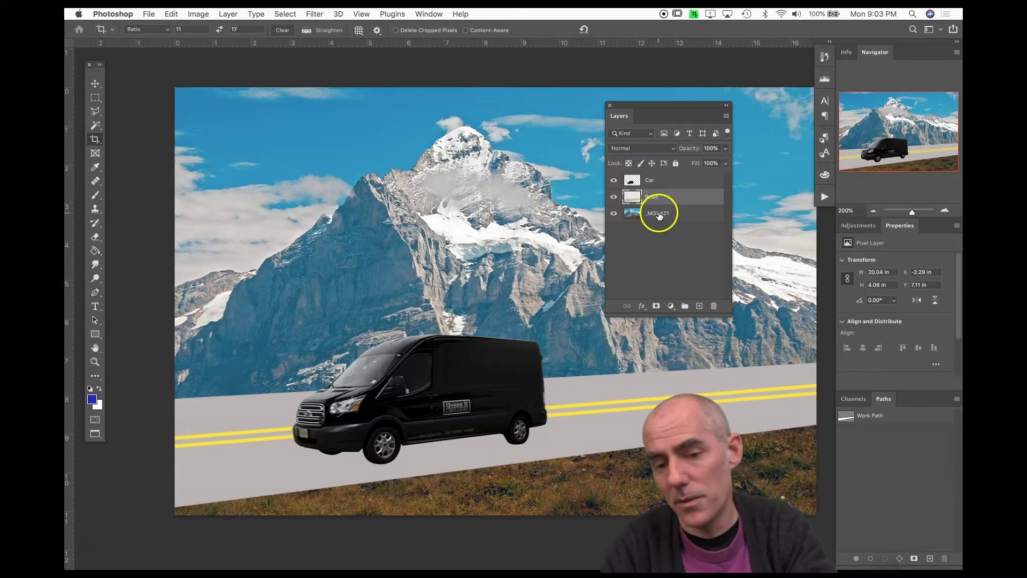
# Step: Rename the _MG9421 layer as Mountains from wanderyourway.com and dock the Layers panel back with Channels and Paths
pyautogui.doubleClick(657, 213)
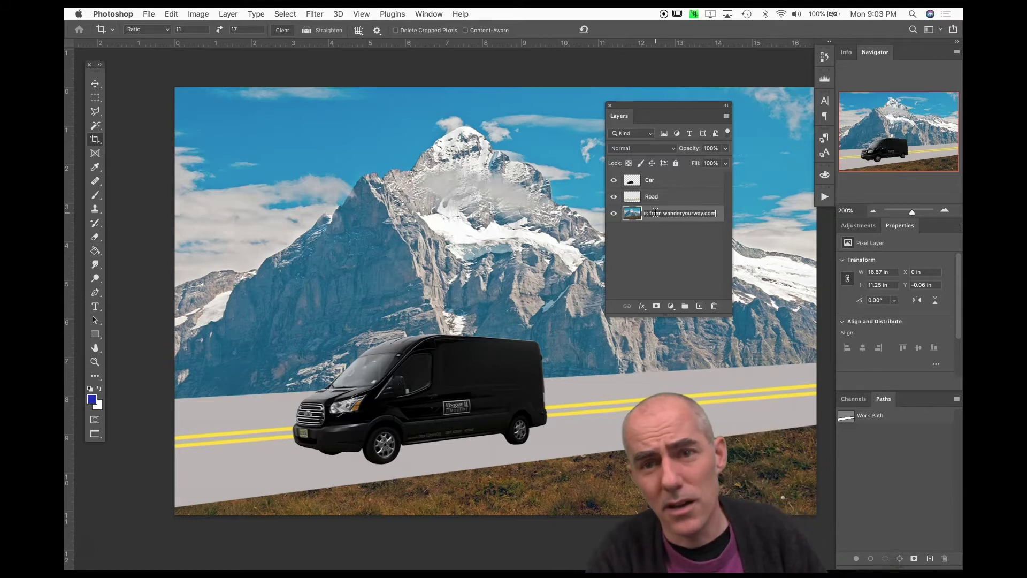
pyautogui.click(664, 254)
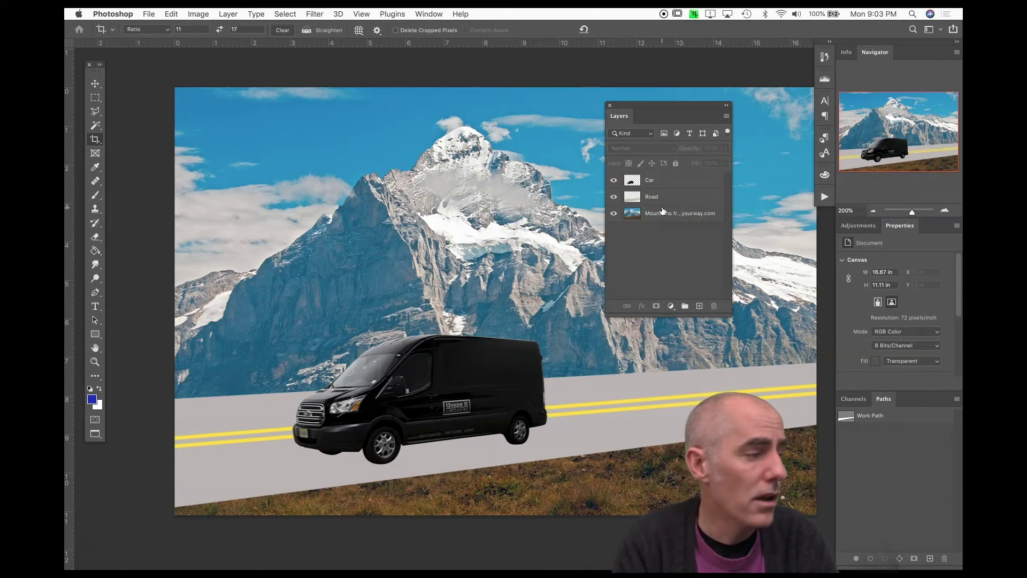
pyautogui.moveTo(672, 106); pyautogui.dragTo(873, 399)
# Step: Add a new empty layer above Car and name it Sun
pyautogui.scroll(-3, 752, 294)
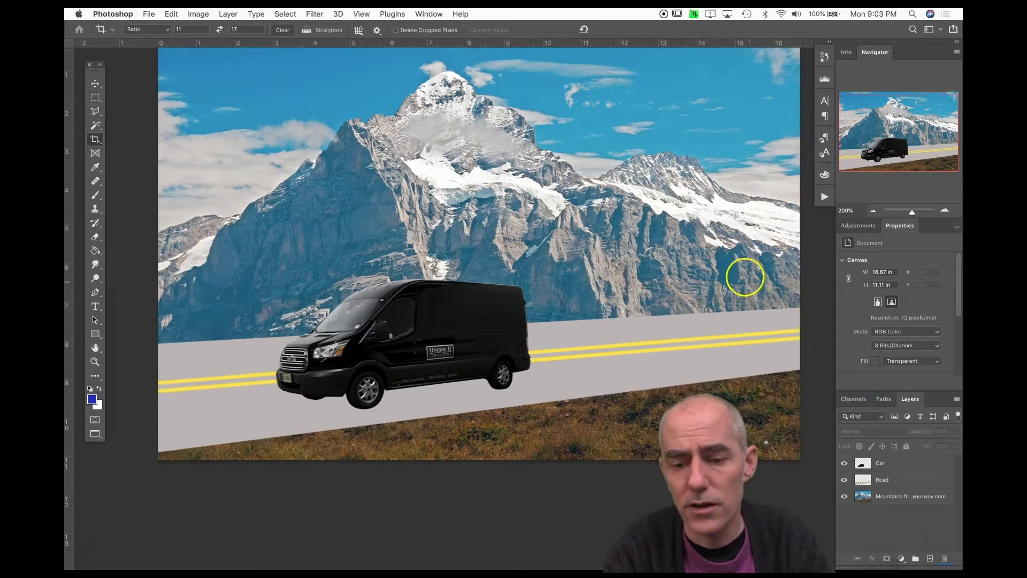
pyautogui.hscroll(-2, 733, 266)
pyautogui.scroll(4, 736, 266)
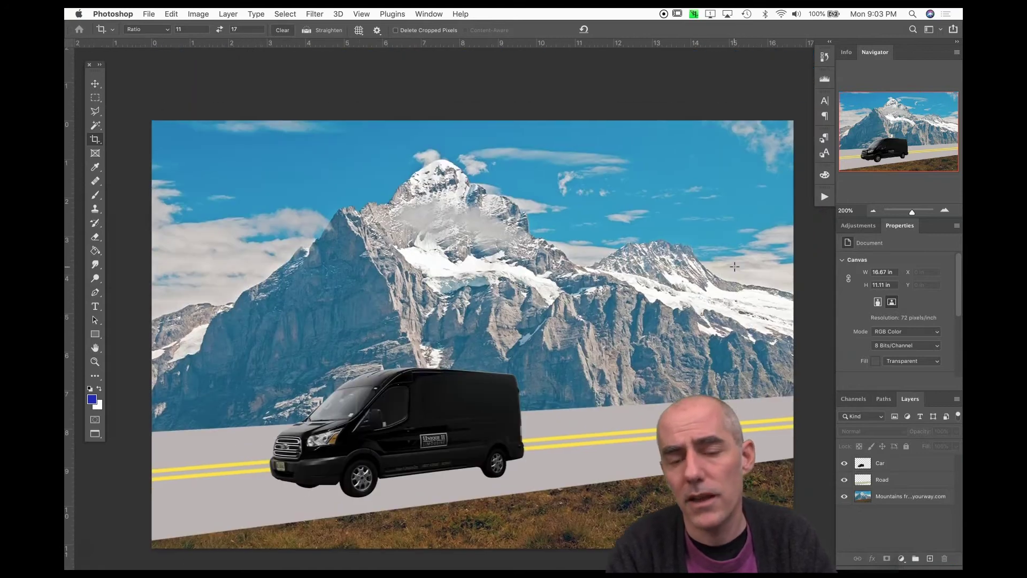
pyautogui.scroll(-1, 735, 266)
pyautogui.hscroll(1, 735, 266)
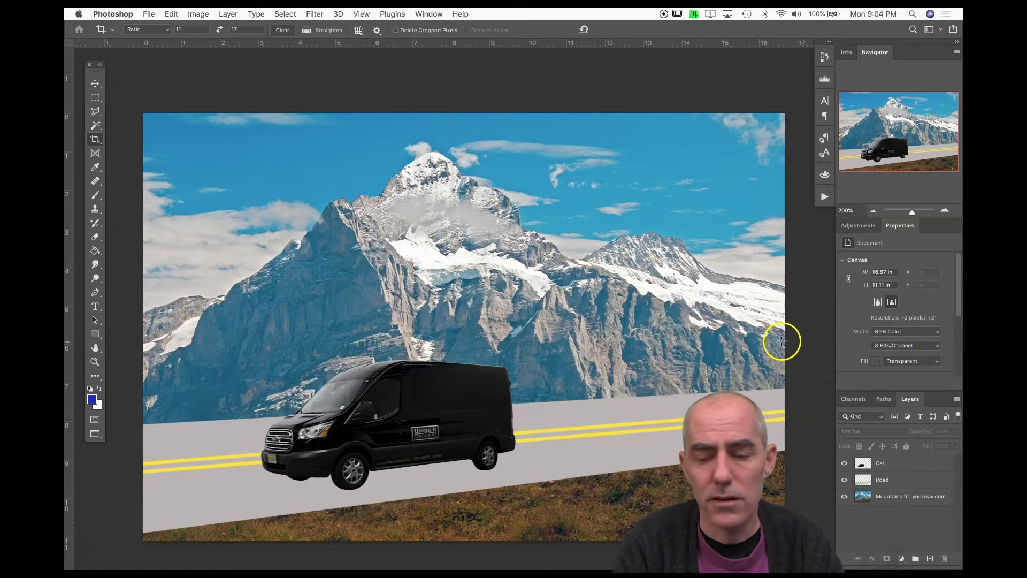
pyautogui.click(931, 560)
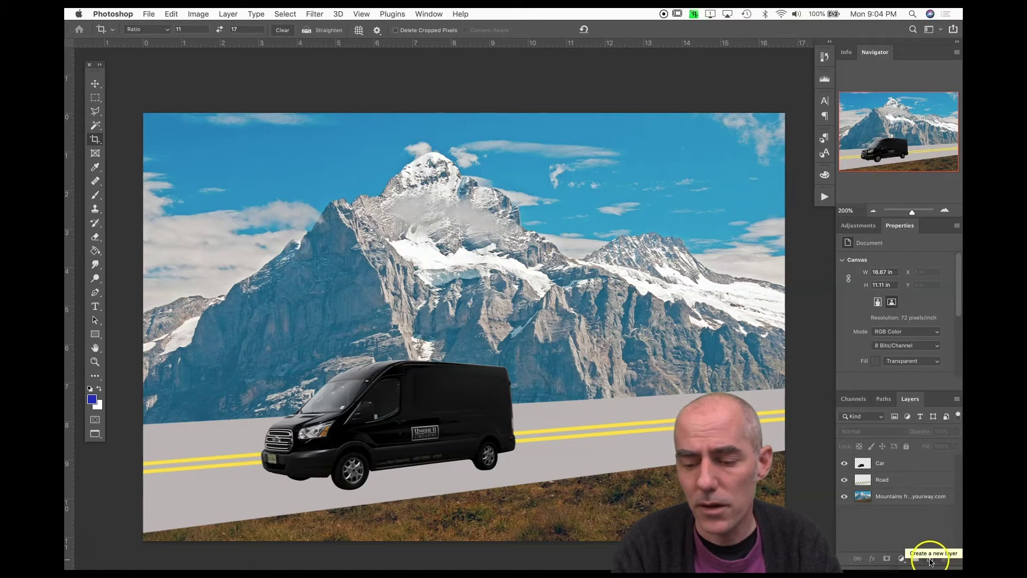
pyautogui.click(931, 559)
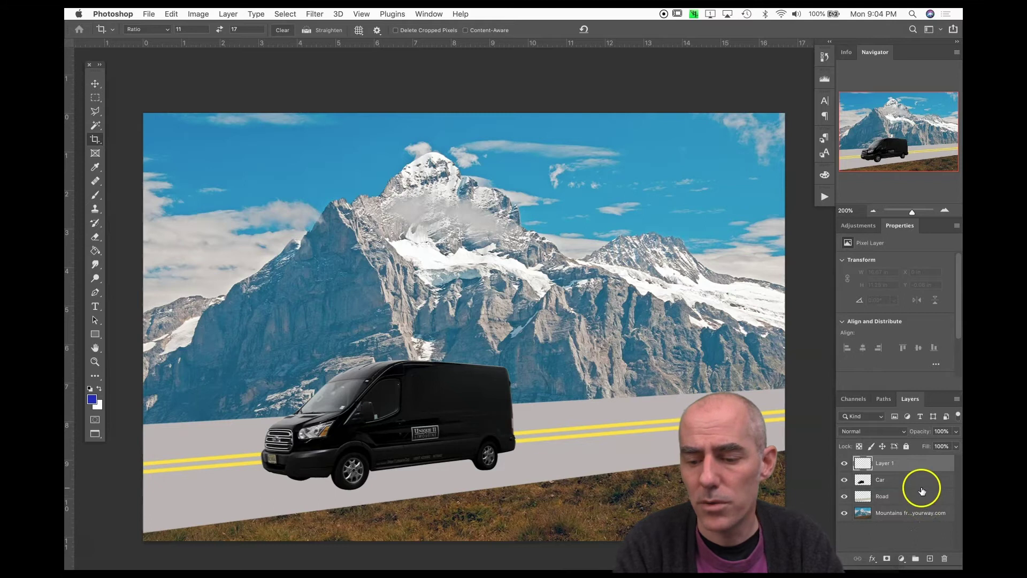
pyautogui.doubleClick(884, 464)
pyautogui.write('sun')
pyautogui.press('Return')
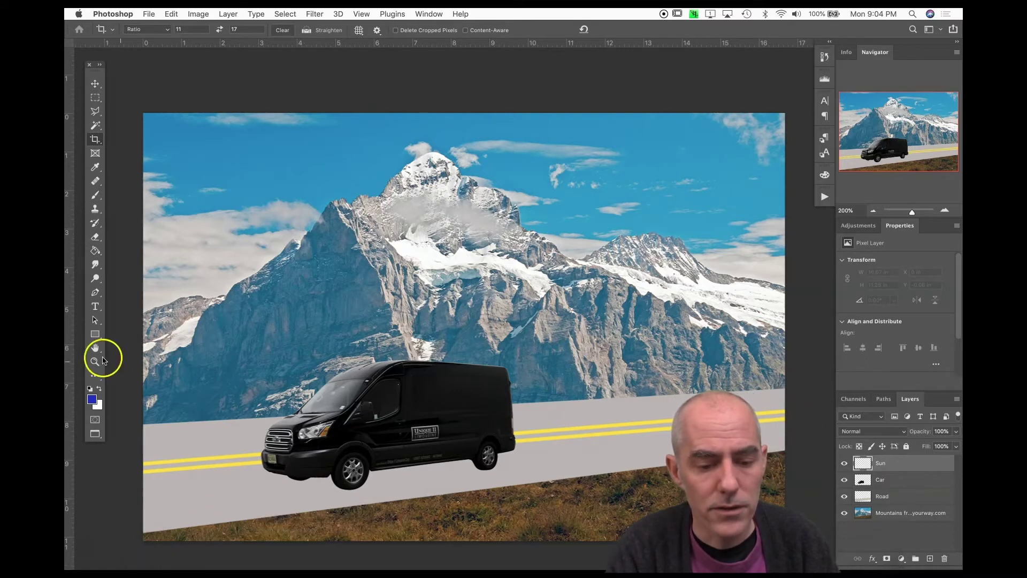
# Step: Set the foreground color to bright yellow, hex f8f138, for the sun
pyautogui.click(92, 399)
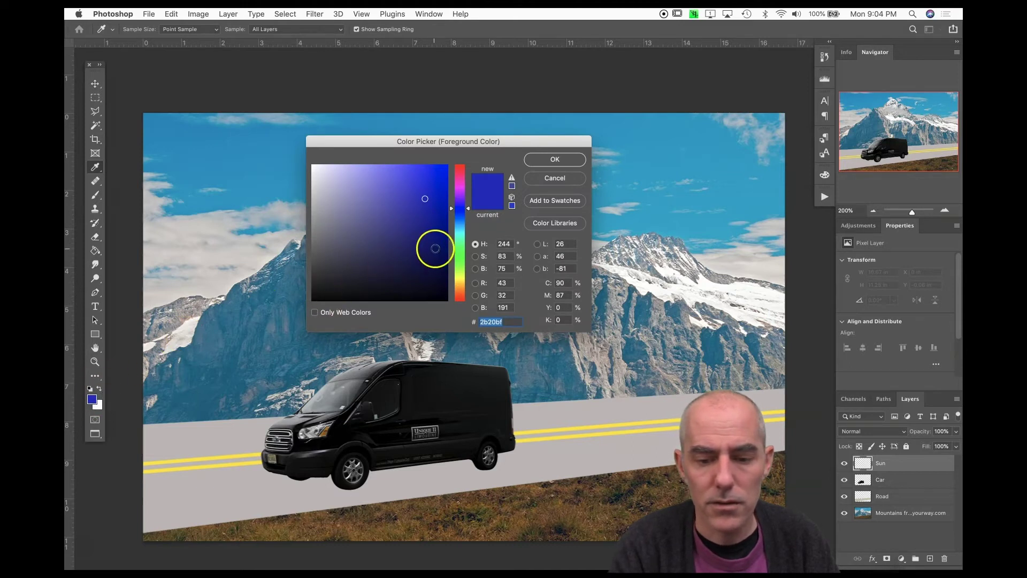
pyautogui.moveTo(467, 211); pyautogui.dragTo(467, 273)
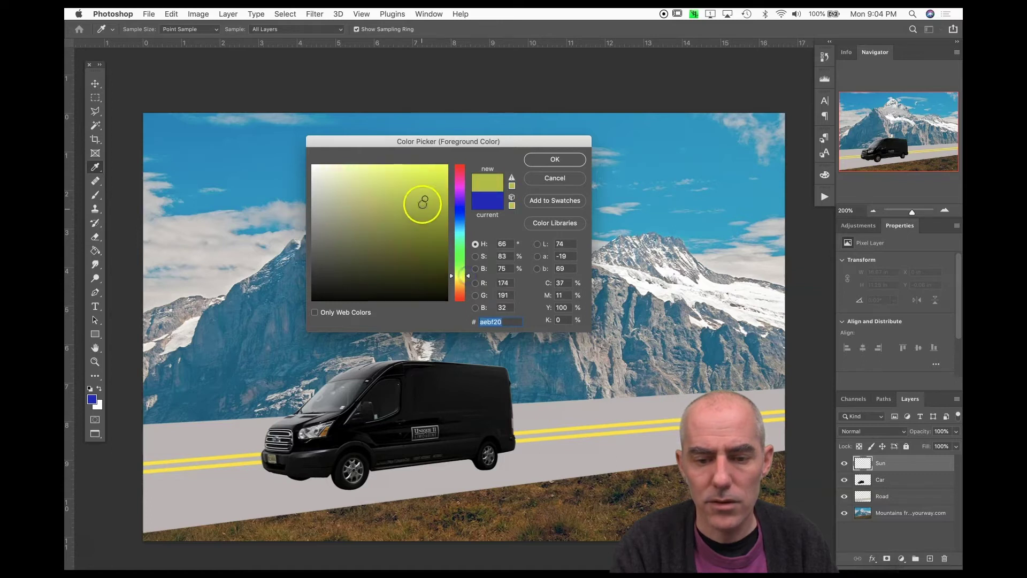
pyautogui.click(418, 168)
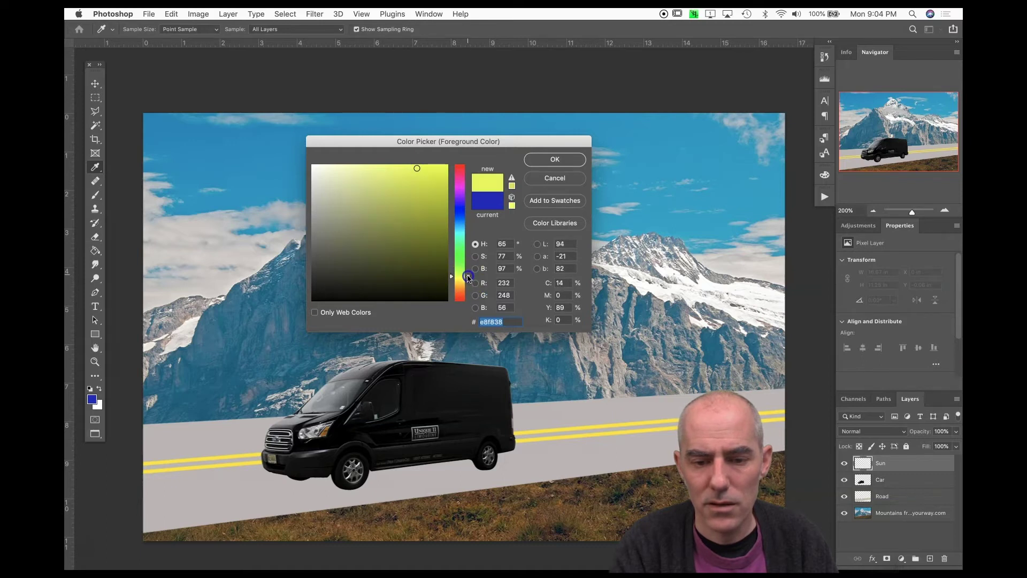
pyautogui.moveTo(468, 279); pyautogui.dragTo(469, 278)
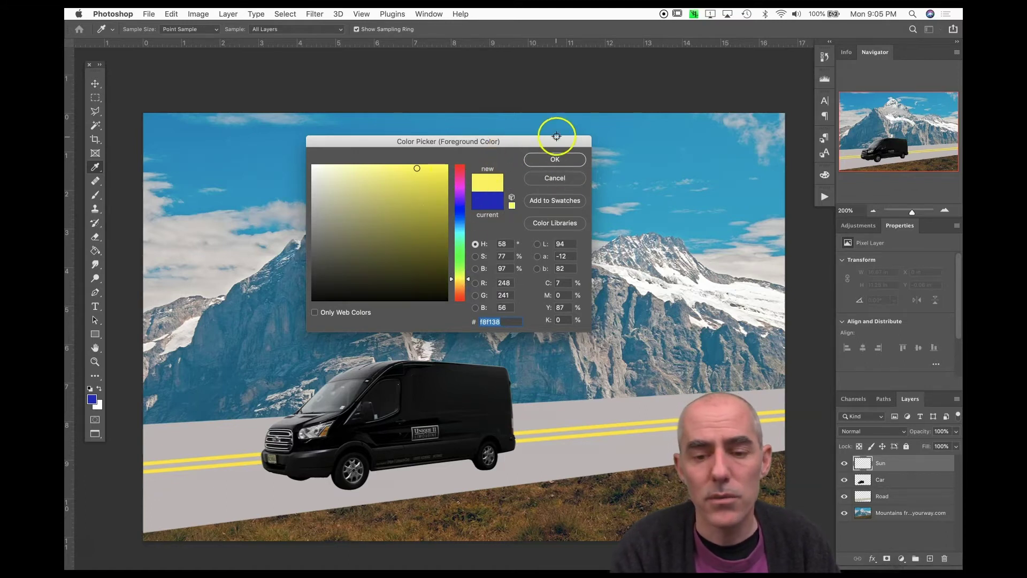
pyautogui.click(553, 160)
pyautogui.press('c')
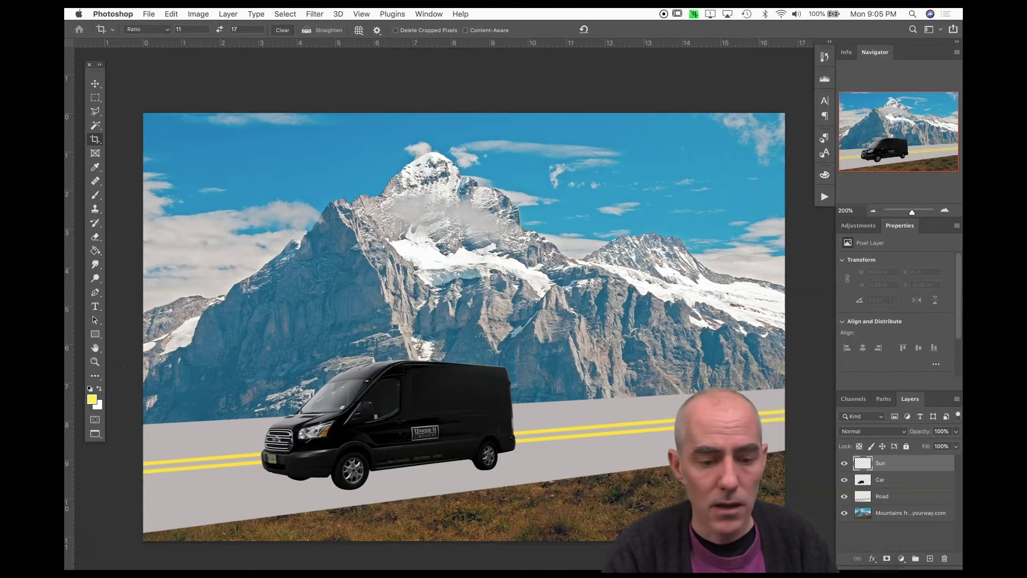
# Step: Switch the active shape tool from Rectangle to Ellipse
pyautogui.click(95, 336)
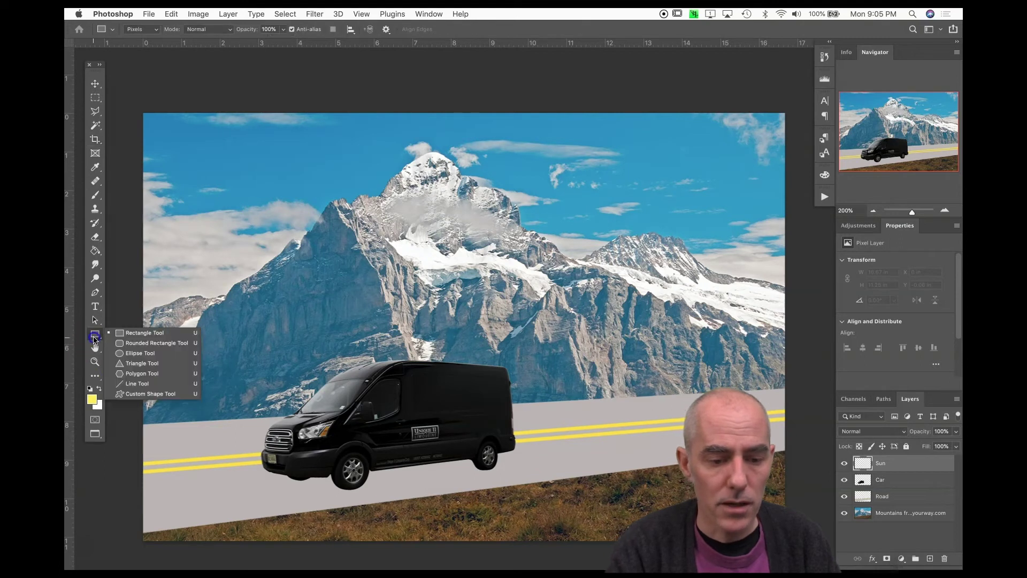
pyautogui.click(121, 355)
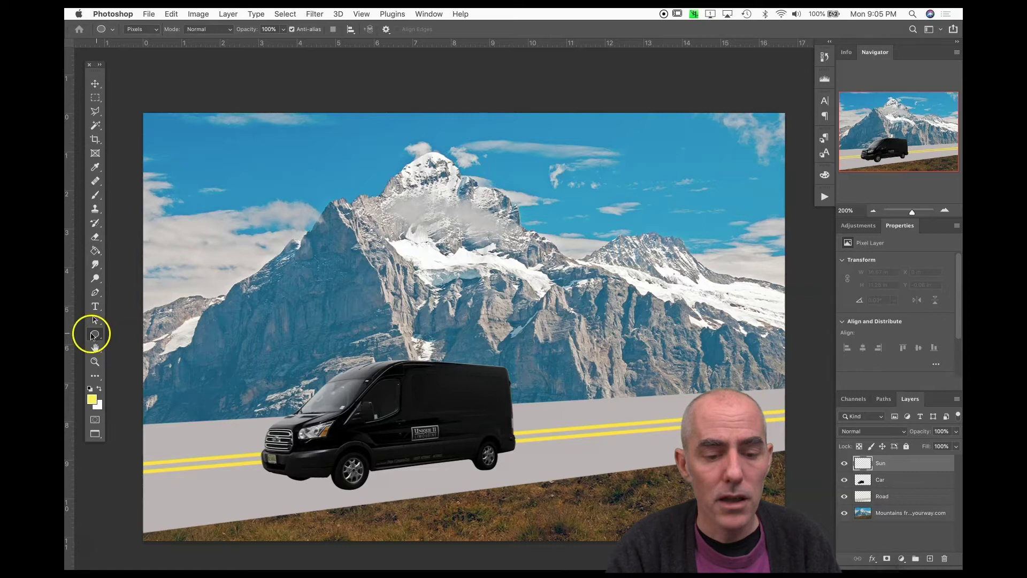
pyautogui.click(96, 336)
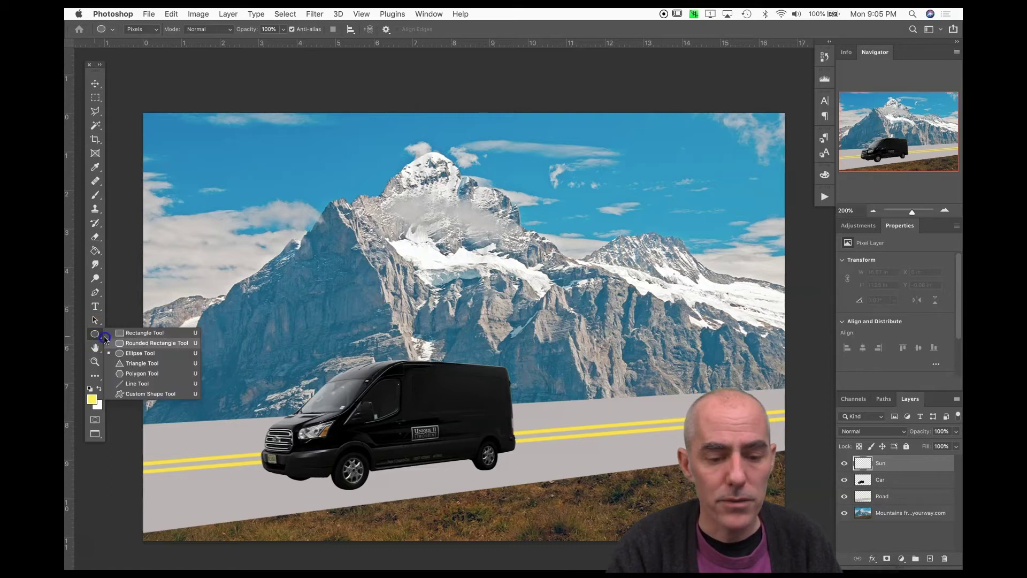
pyautogui.click(118, 353)
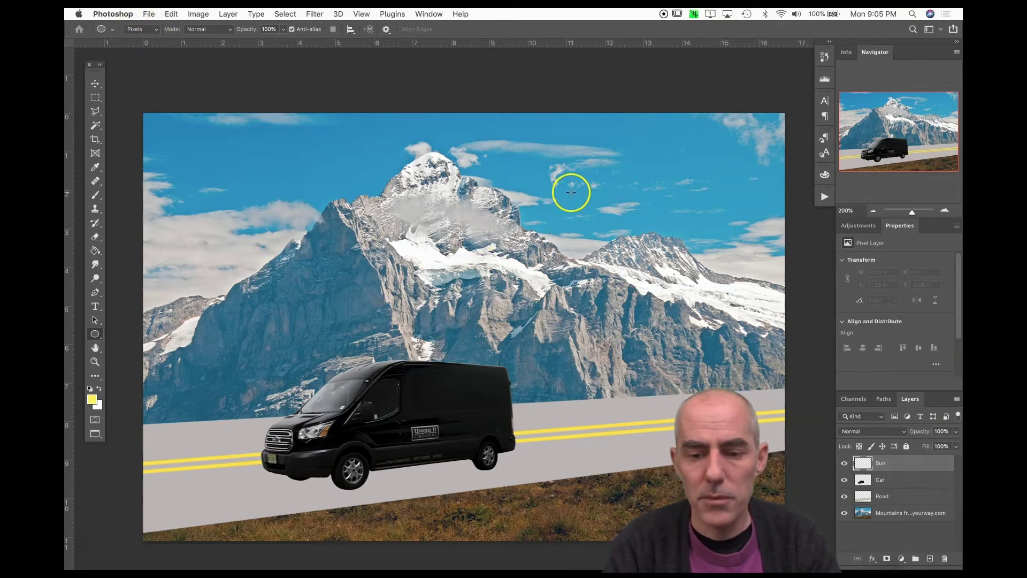
# Step: Try a yellow oval about 3.3 by 1.6 in and a circle about 1.5 in across in the sky, undoing each
pyautogui.moveTo(571, 202); pyautogui.dragTo(698, 142)
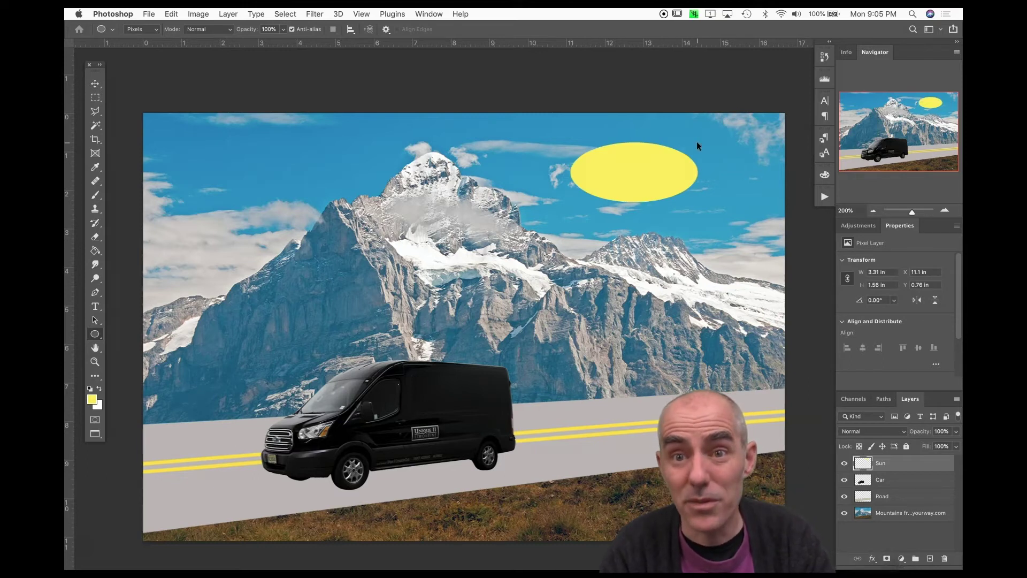
pyautogui.press('super+z')
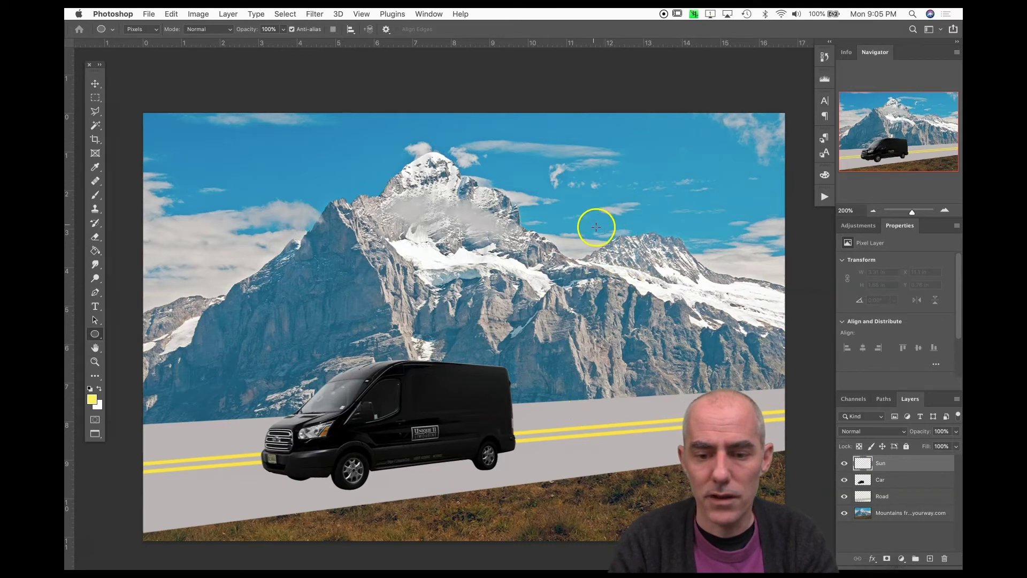
pyautogui.moveTo(560, 221); pyautogui.dragTo(623, 165)
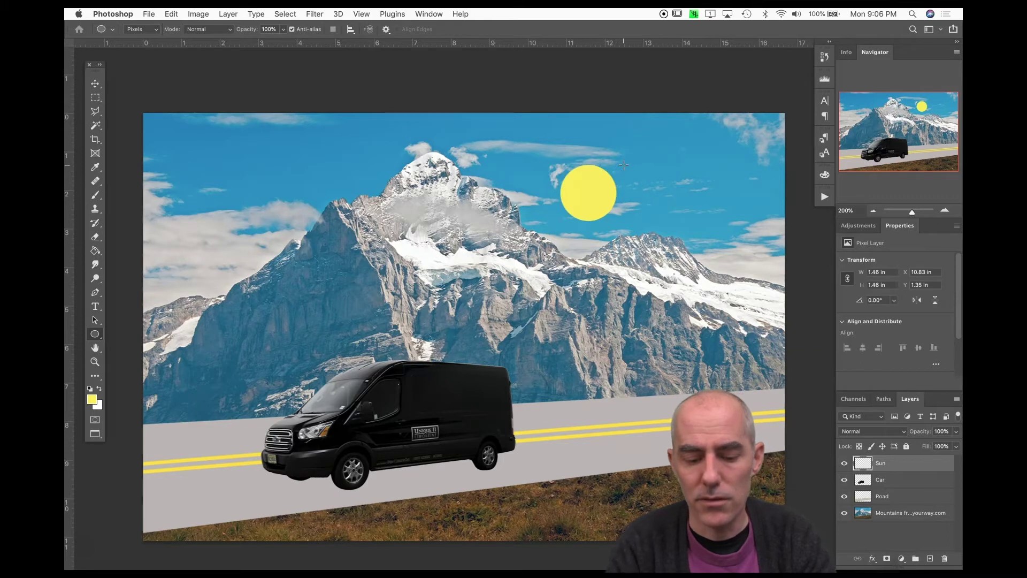
pyautogui.press('super+z')
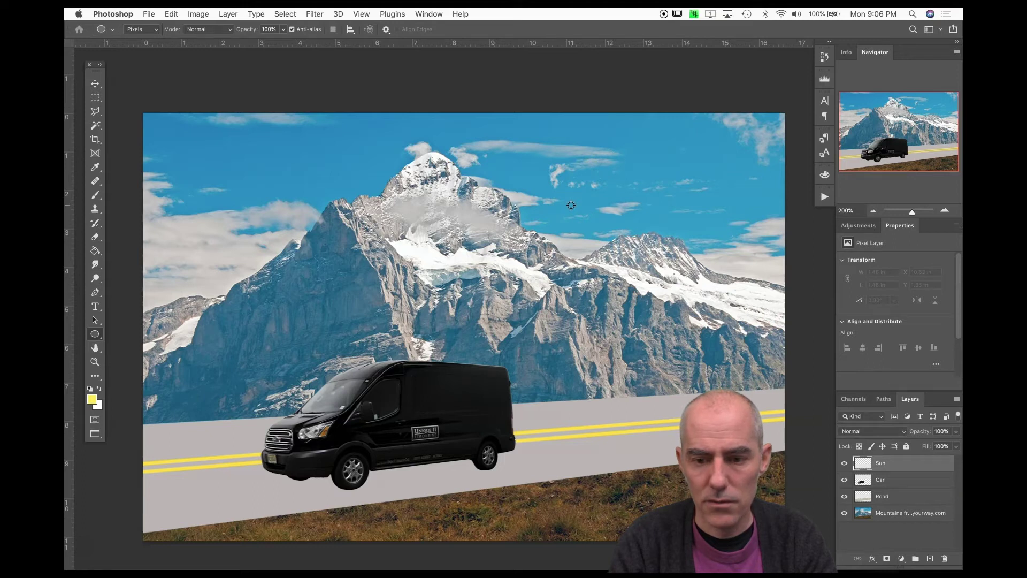
# Step: Draw a yellow circle about 1.25 in across in the sky beside the peak and move it to about X 10.6 in, Y 1.78 in
pyautogui.moveTo(572, 204); pyautogui.dragTo(596, 182)
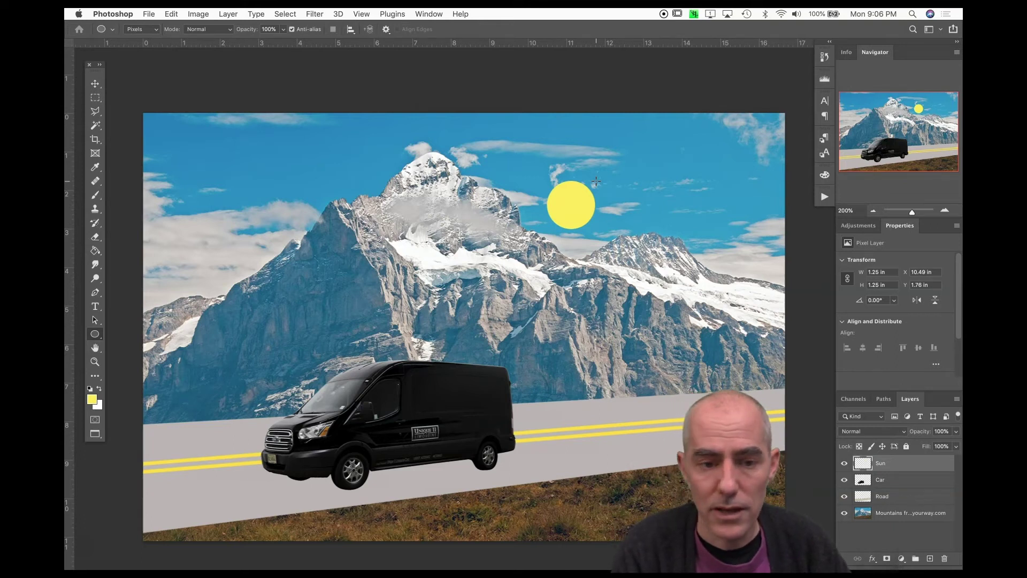
pyautogui.press('v')
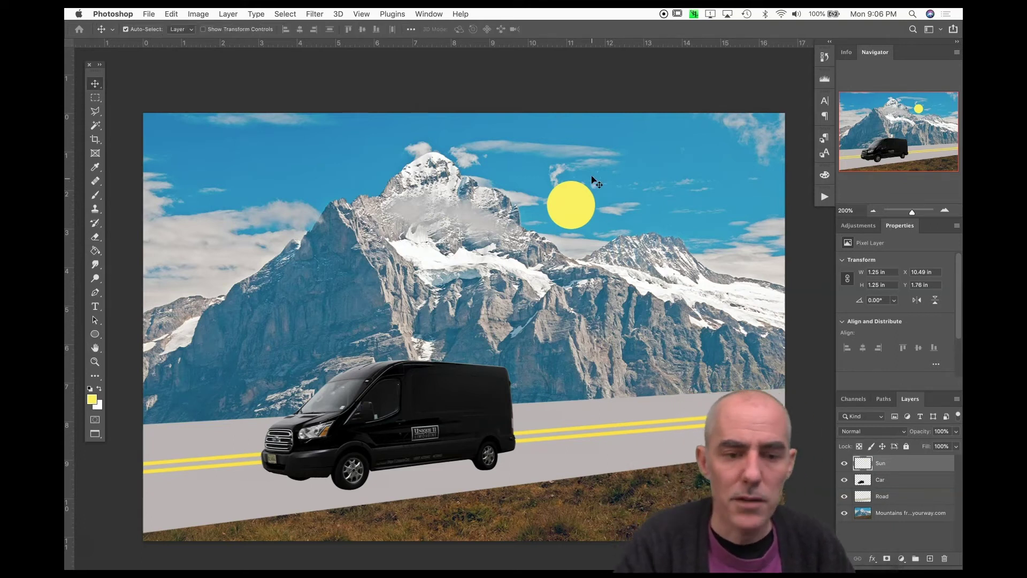
pyautogui.click(588, 176)
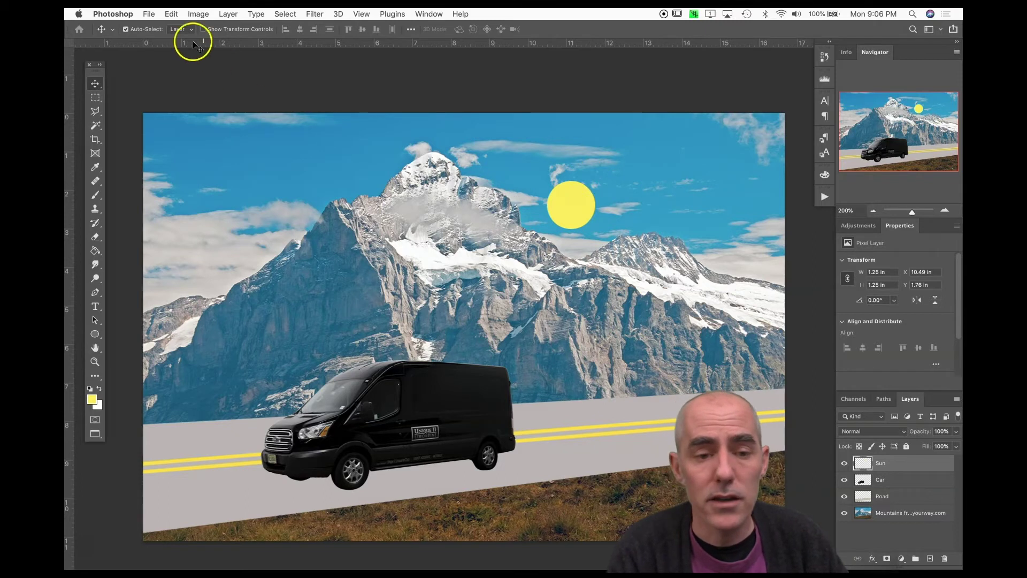
pyautogui.click(394, 148)
pyautogui.click(560, 203)
pyautogui.moveTo(561, 204)
pyautogui.mouseDown()
pyautogui.moveTo(576, 193)
pyautogui.moveTo(580, 207)
pyautogui.moveTo(590, 194)
pyautogui.moveTo(566, 188)
pyautogui.moveTo(571, 199)
pyautogui.moveTo(568, 164)
pyautogui.moveTo(567, 206)
pyautogui.mouseUp()
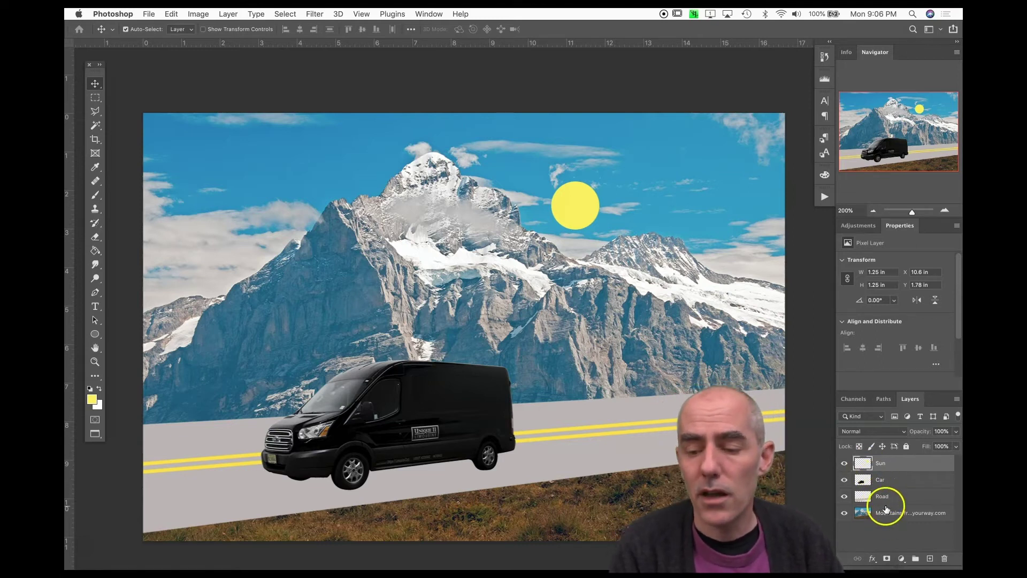
# Step: Undock the Layers panel over the canvas and create a new layer group named Artificial above the Sun layer
pyautogui.click(876, 447)
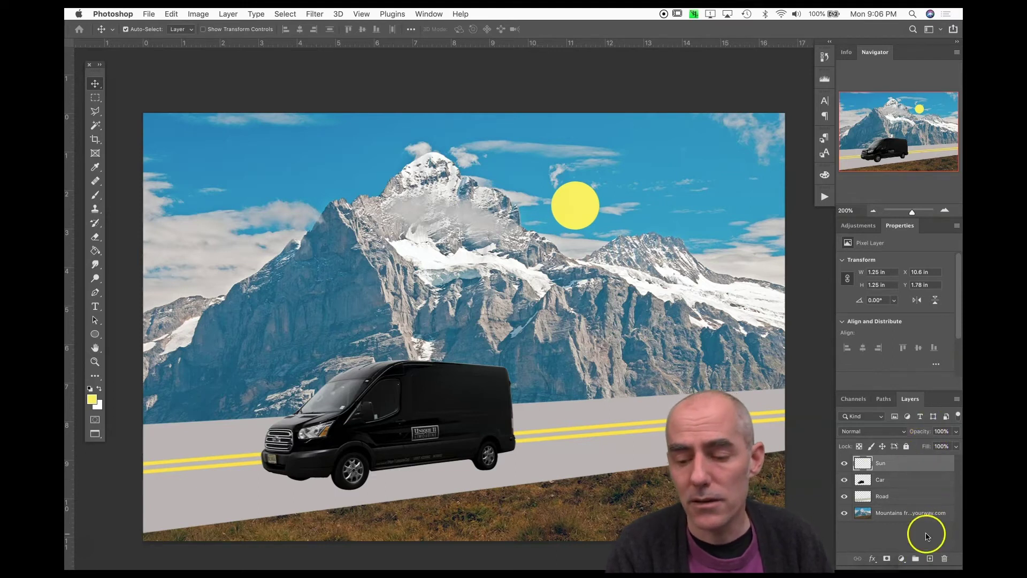
pyautogui.moveTo(913, 399); pyautogui.dragTo(681, 74)
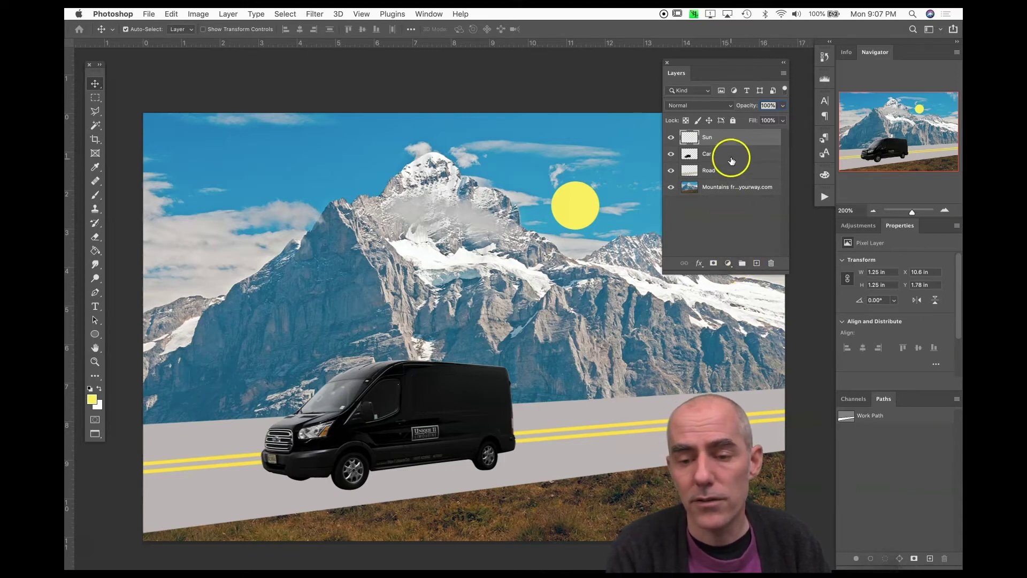
pyautogui.click(742, 263)
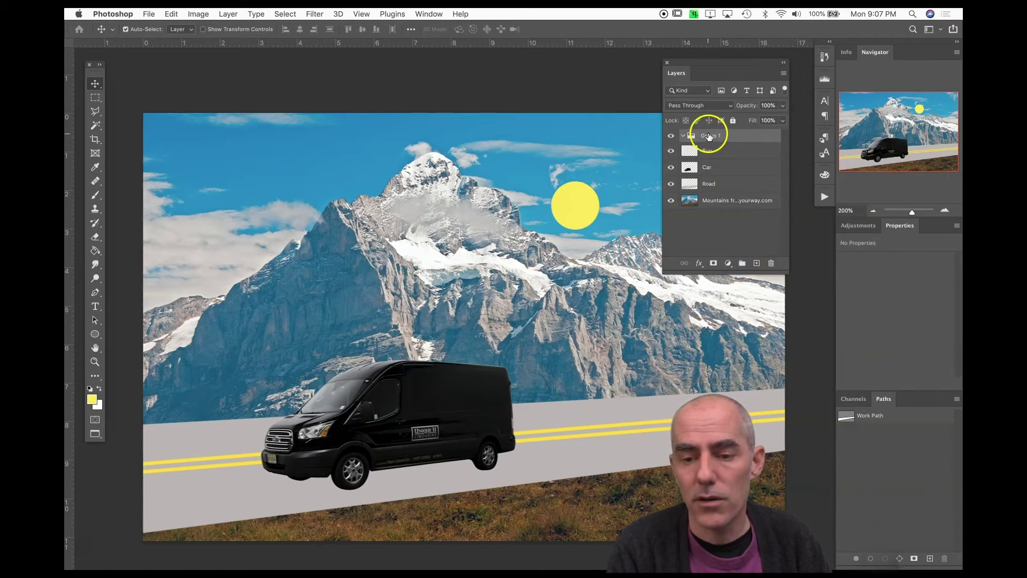
pyautogui.doubleClick(709, 136)
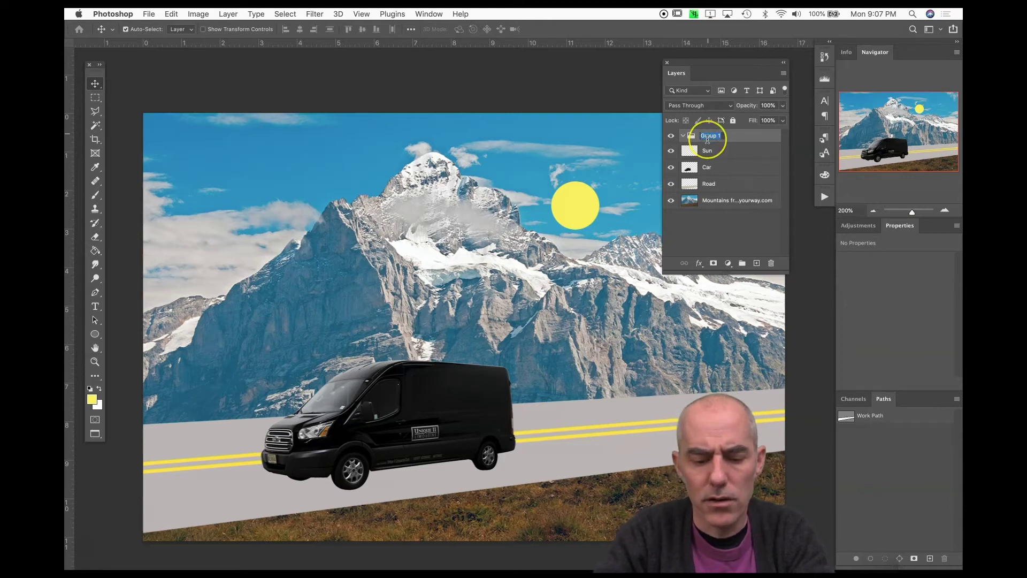
pyautogui.write('Ap')
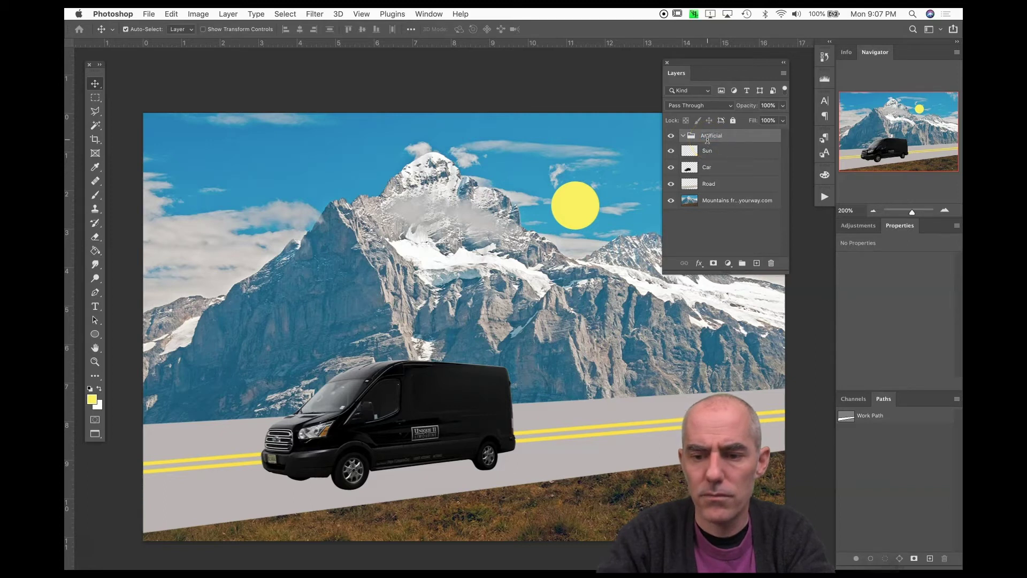
# Step: Move the Car and Road layers together into the Artificial group
pyautogui.click(706, 168)
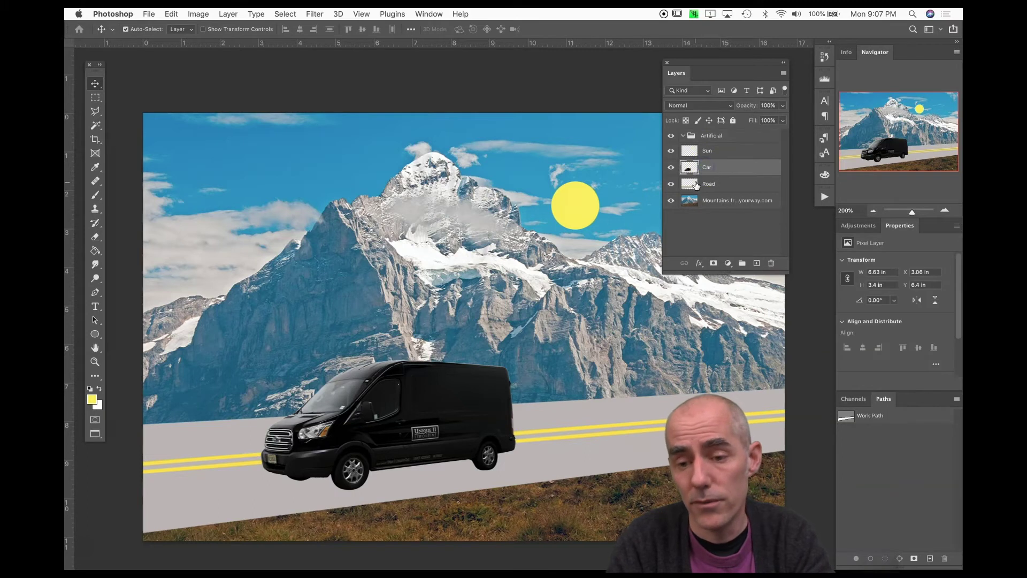
pyautogui.keyDown('shift'); pyautogui.click(703, 185); pyautogui.keyUp('shift')
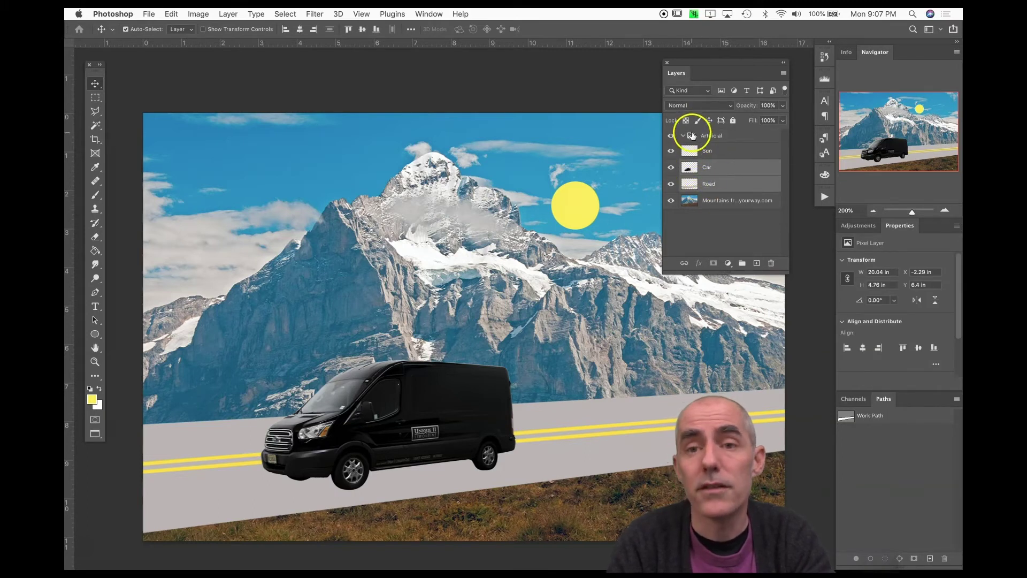
pyautogui.click(709, 154)
pyautogui.click(709, 169)
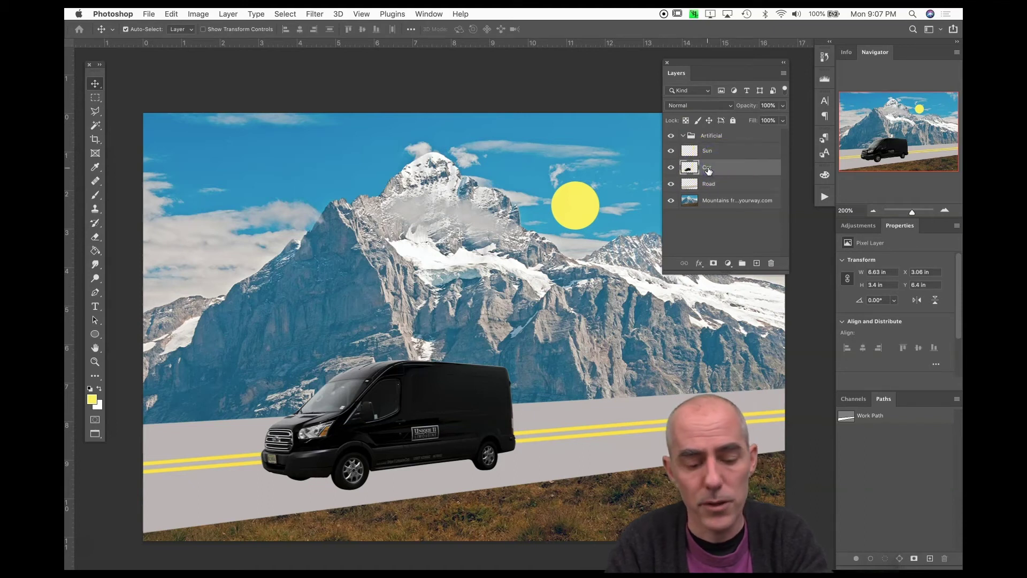
pyautogui.keyDown('shift'); pyautogui.click(708, 183); pyautogui.keyUp('shift')
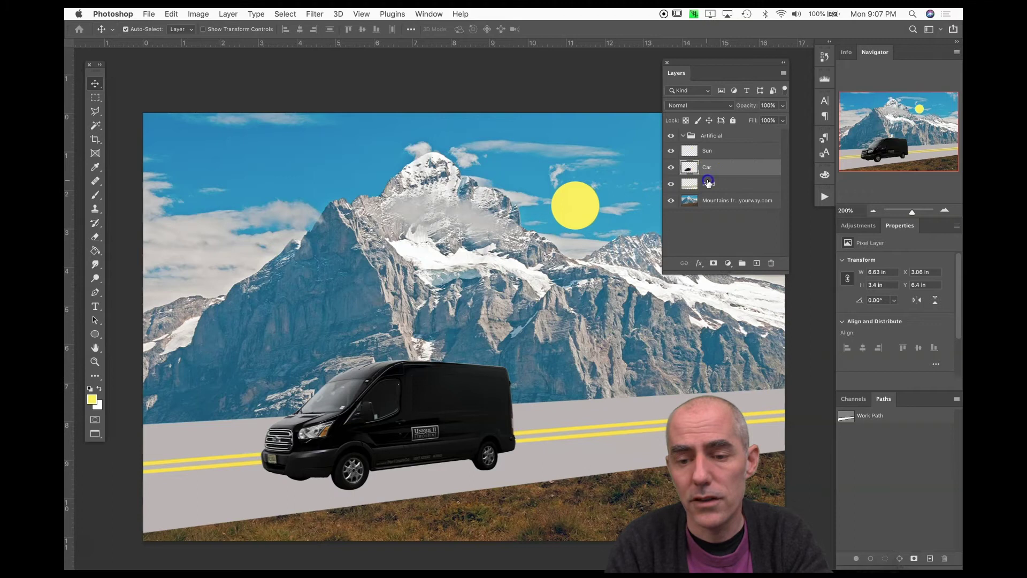
pyautogui.moveTo(706, 169); pyautogui.dragTo(704, 139)
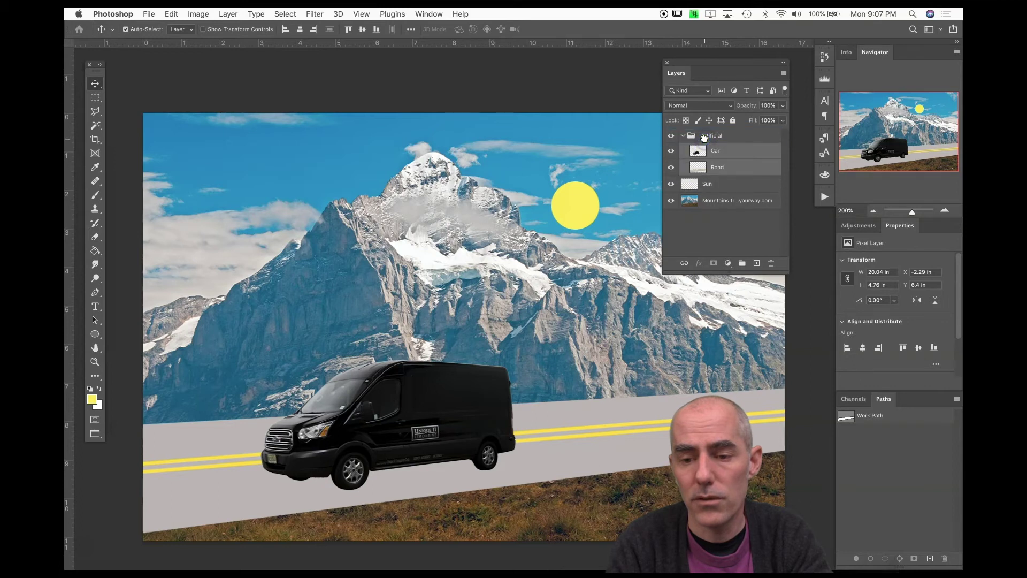
# Step: Collapse and expand the Artificial group repeatedly to check the Car and Road layers inside it
pyautogui.click(683, 136)
pyautogui.click(682, 136)
pyautogui.click(682, 135)
pyautogui.click(682, 136)
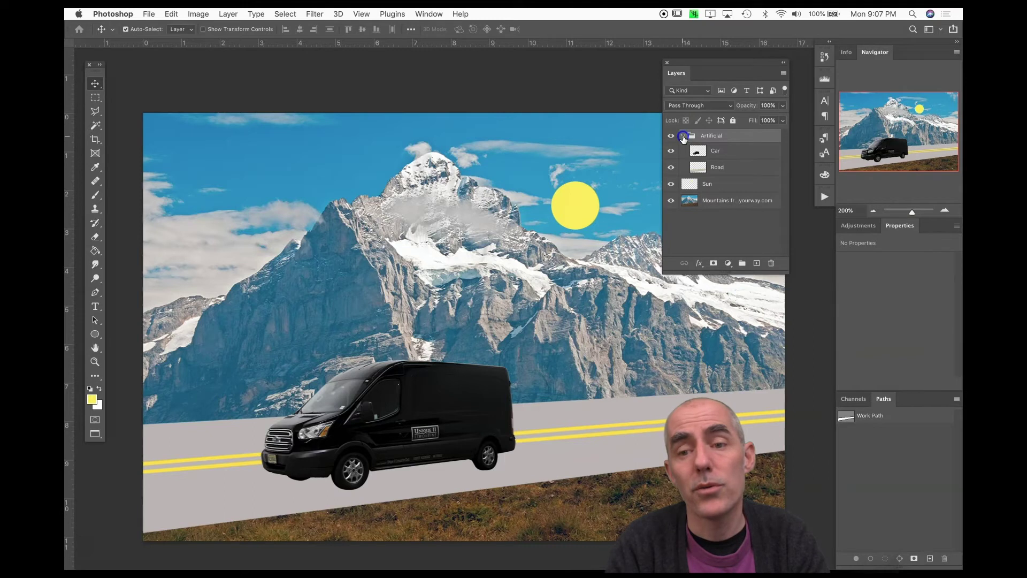
pyautogui.click(683, 136)
pyautogui.click(682, 136)
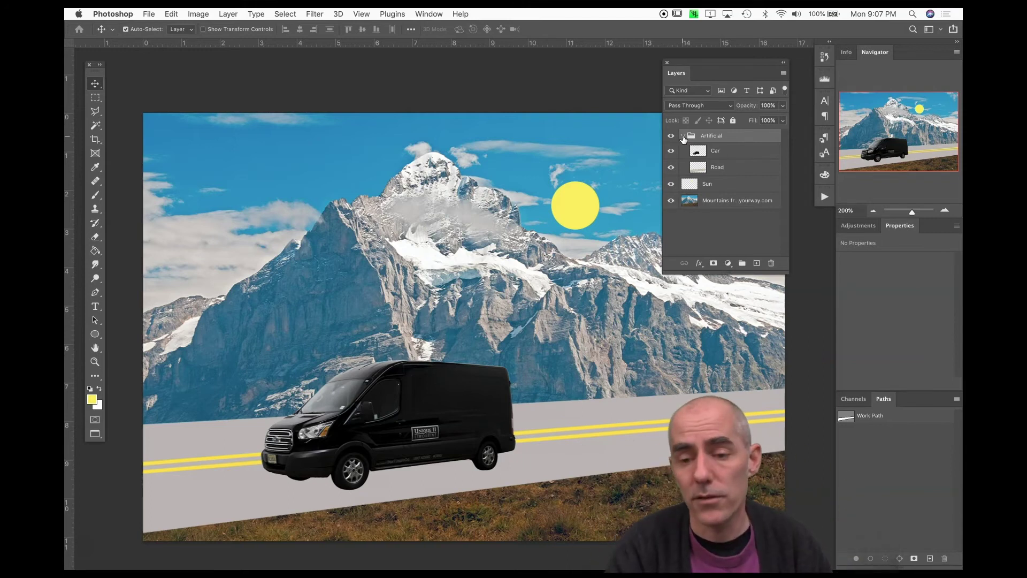
# Step: Group the Sun and Mountains layers, expand the new group and name it Natural
pyautogui.click(720, 185)
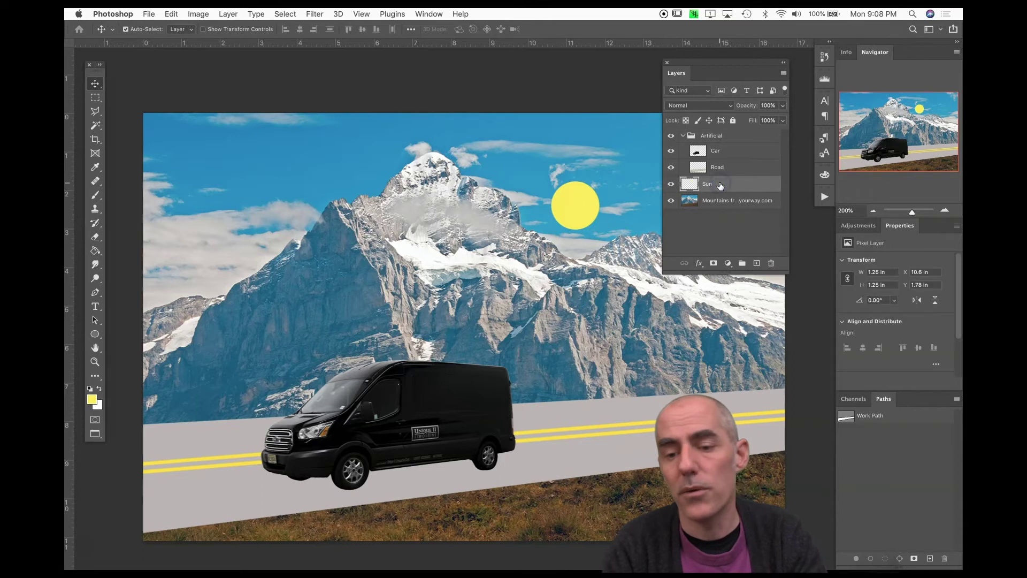
pyautogui.click(716, 199)
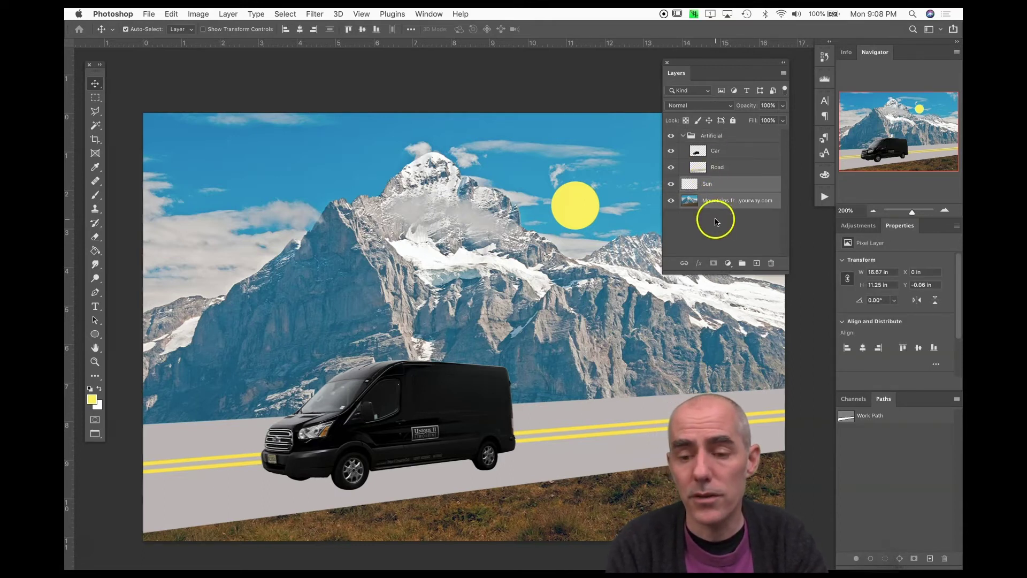
pyautogui.click(742, 263)
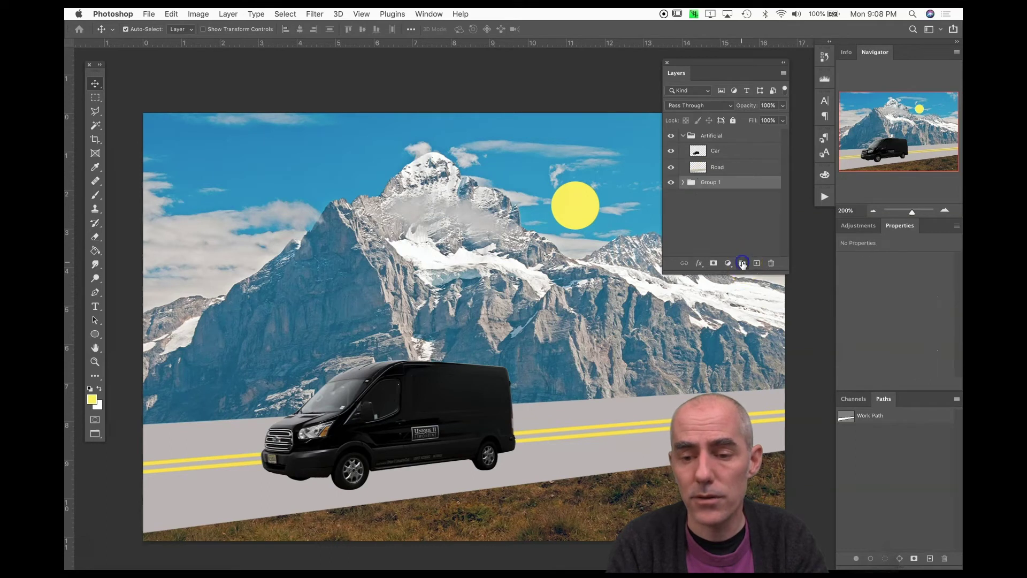
pyautogui.click(683, 183)
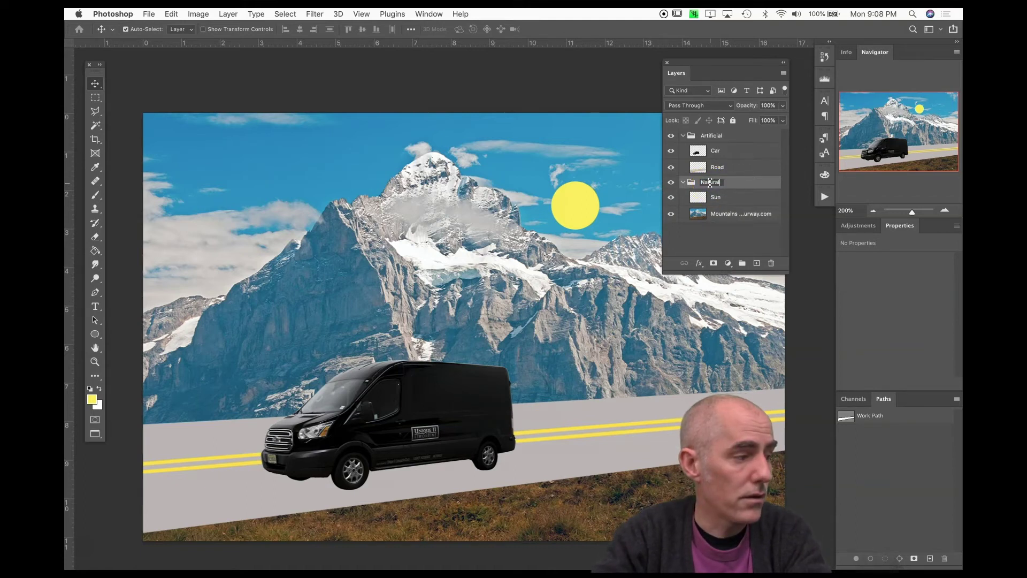
pyautogui.press('Return')
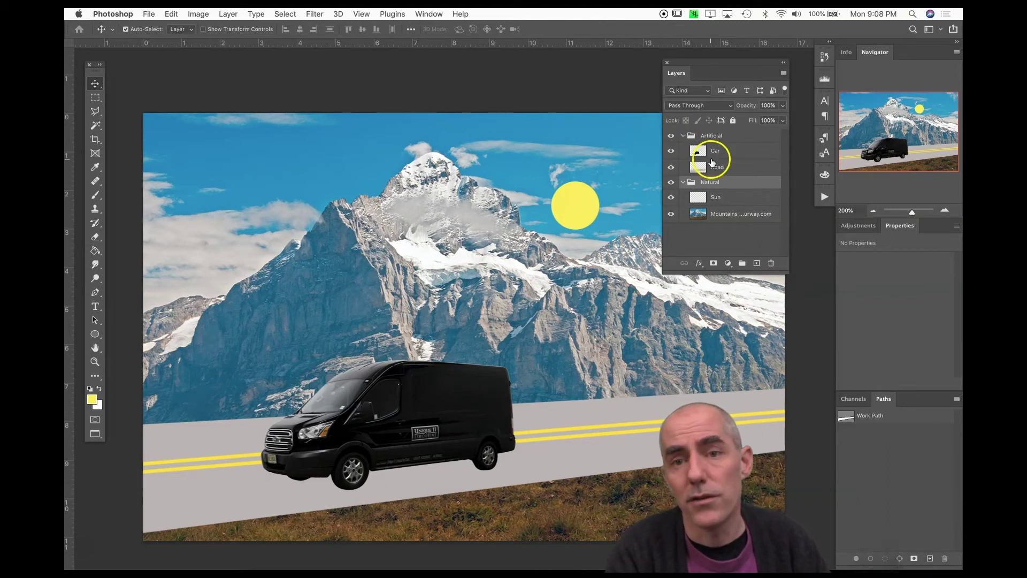
# Step: Fold and unfold the Artificial group again, leaving its layers listed above the Natural group
pyautogui.click(682, 135)
pyautogui.click(683, 136)
pyautogui.click(682, 136)
pyautogui.click(682, 136)
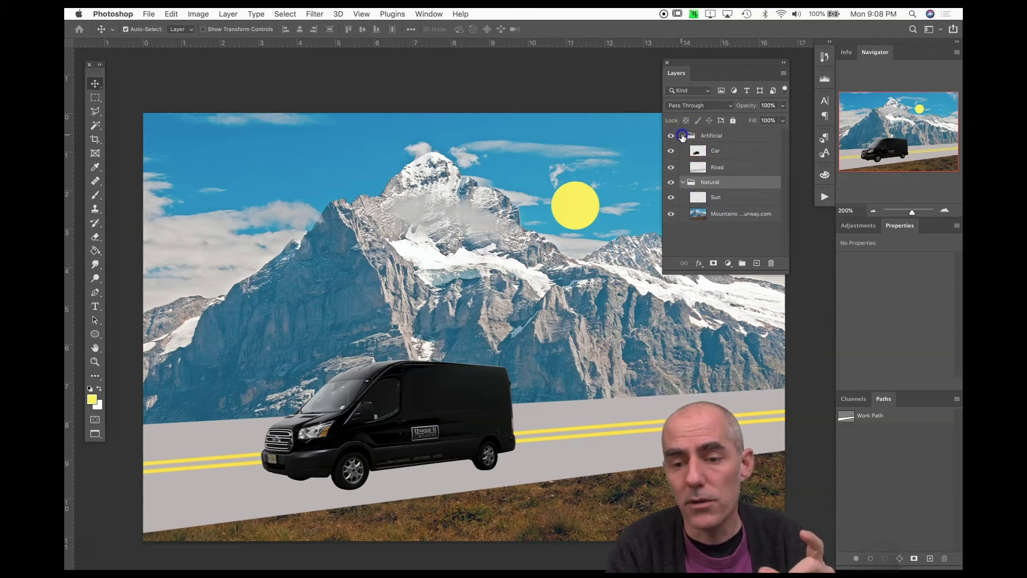
# Step: Collapse the Artificial group and select the group itself
pyautogui.click(682, 135)
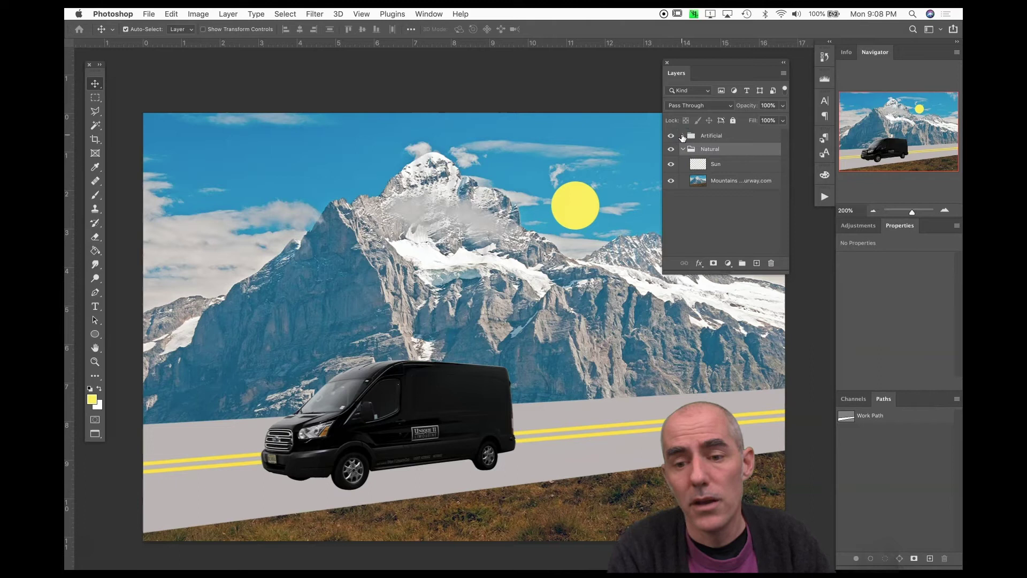
pyautogui.click(683, 136)
pyautogui.click(683, 136)
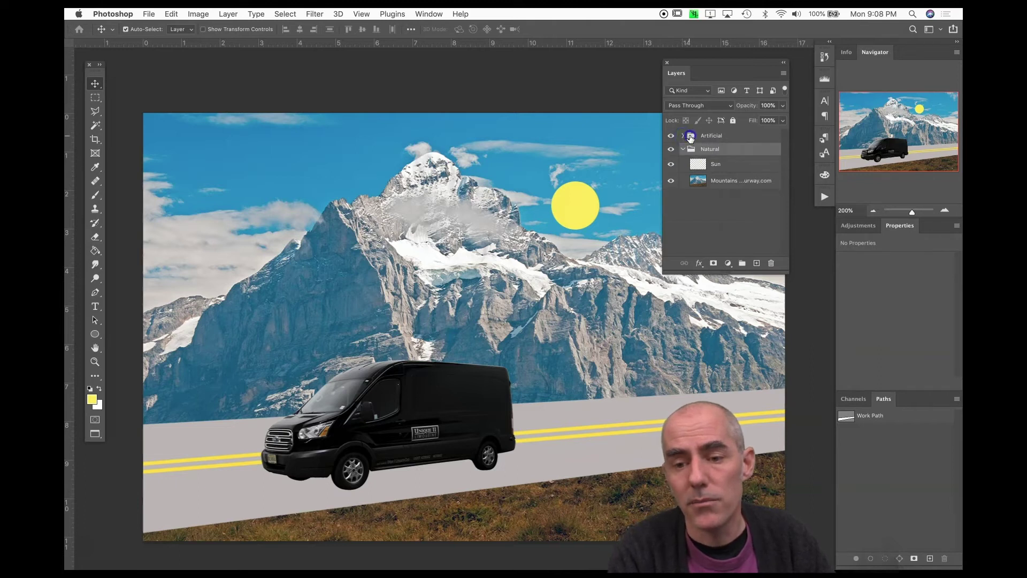
pyautogui.click(690, 136)
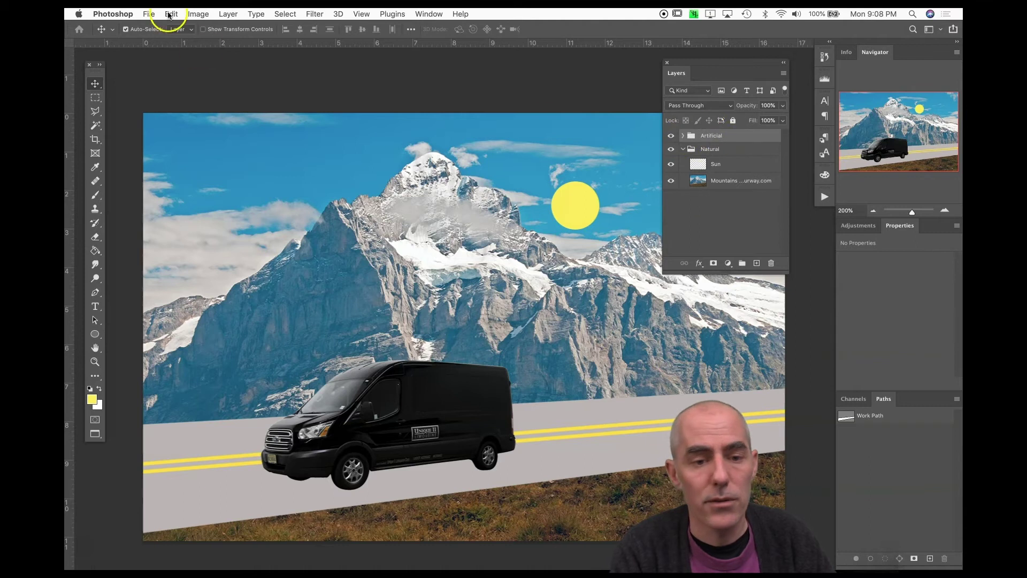
# Step: Turn off Auto-Select for the Move tool and try moving the whole Artificial group on the canvas
pyautogui.click(190, 30)
pyautogui.click(187, 31)
pyautogui.click(127, 30)
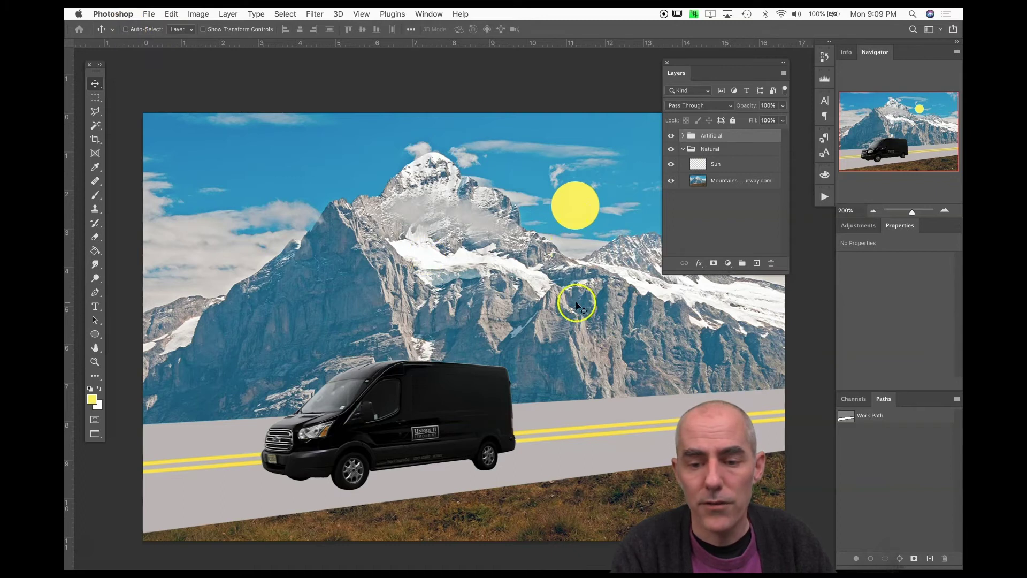
pyautogui.moveTo(436, 395)
pyautogui.mouseDown()
pyautogui.moveTo(422, 345)
pyautogui.moveTo(422, 375)
pyautogui.moveTo(454, 403)
pyautogui.moveTo(487, 335)
pyautogui.moveTo(390, 358)
pyautogui.moveTo(471, 373)
pyautogui.moveTo(377, 380)
pyautogui.moveTo(422, 362)
pyautogui.moveTo(419, 395)
pyautogui.mouseUp()
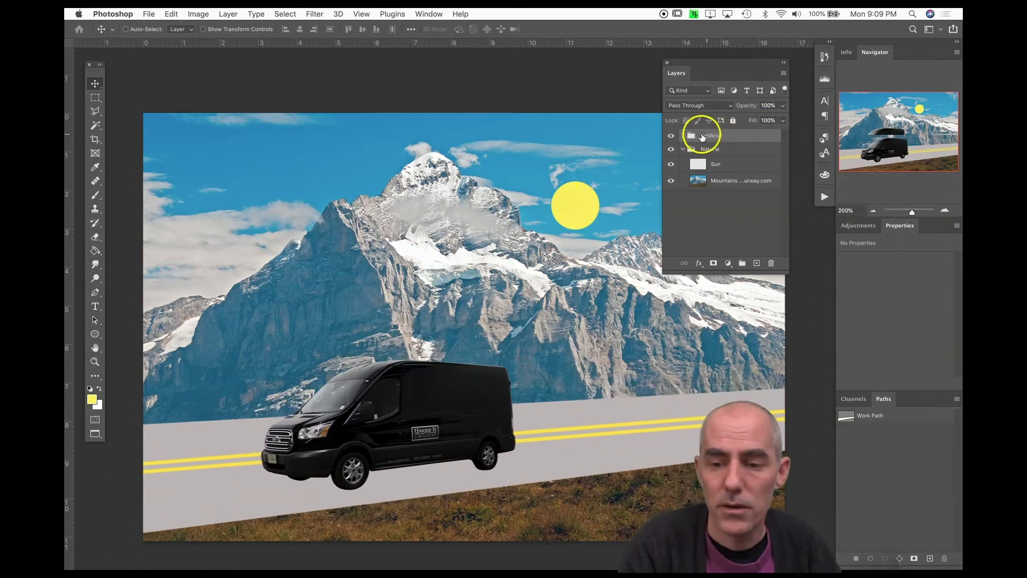
# Step: Expand the Artificial group, turn Auto-Select back on with the Layer option, and deselect all layers
pyautogui.click(683, 135)
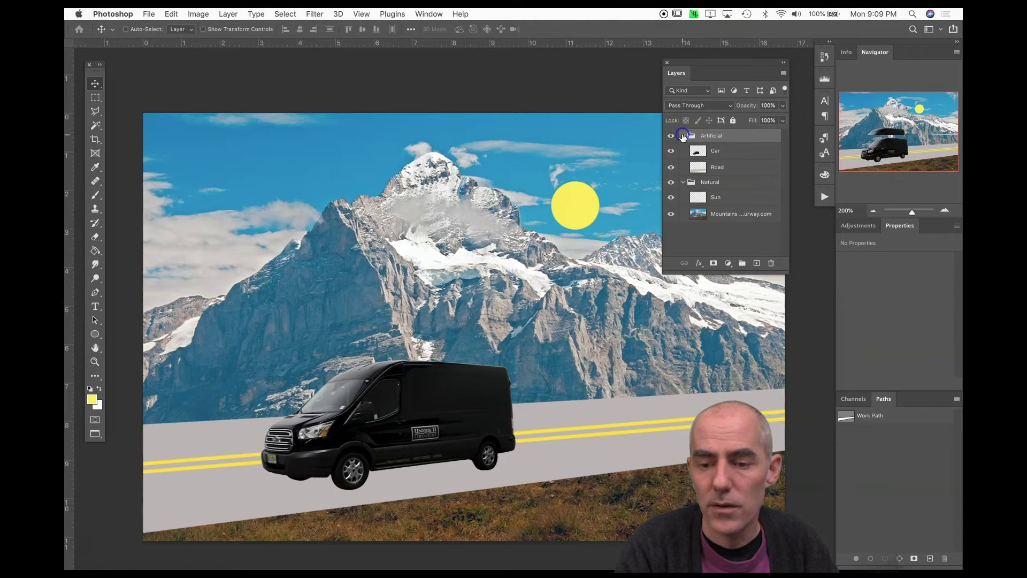
pyautogui.click(180, 30)
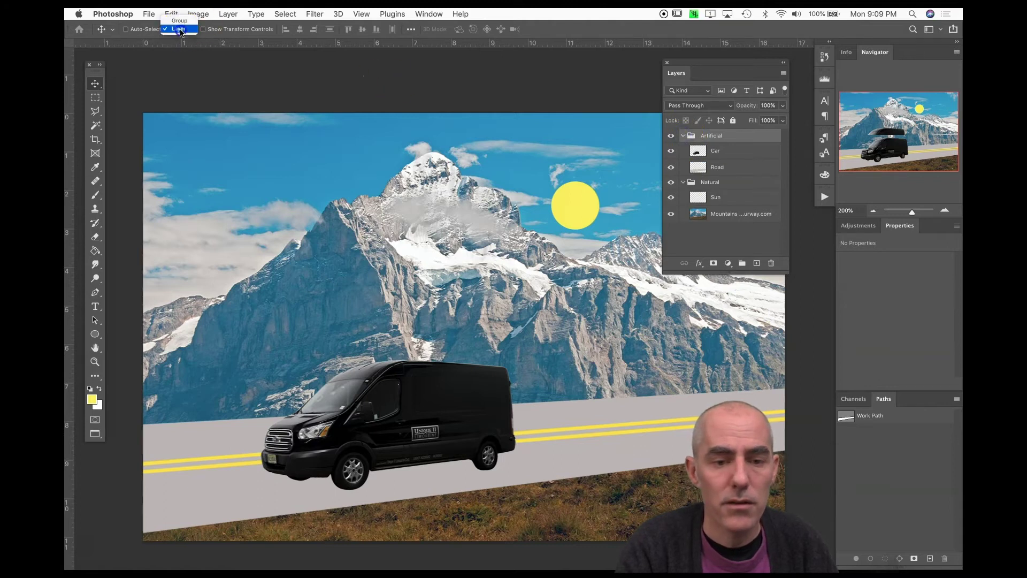
pyautogui.click(127, 31)
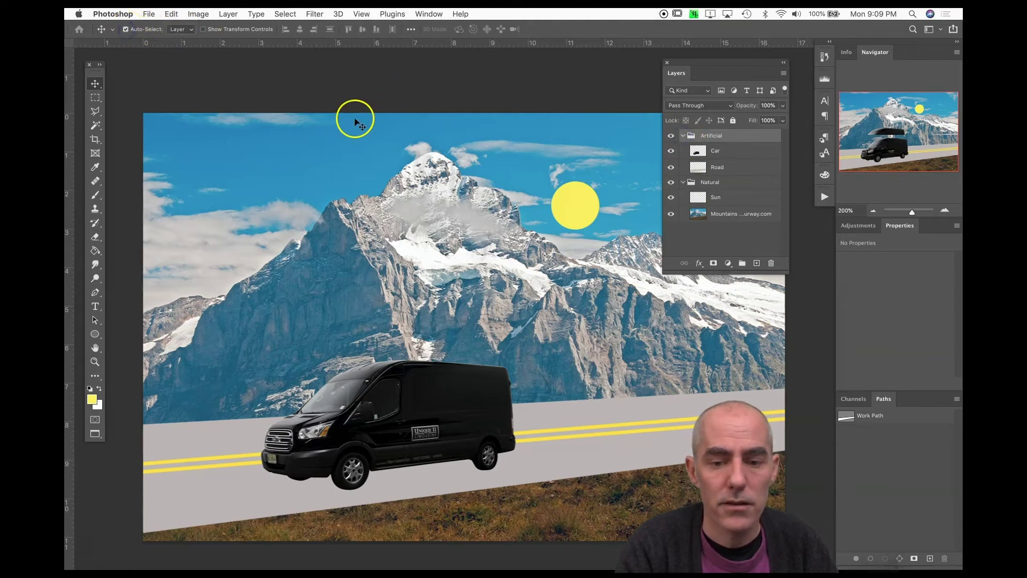
pyautogui.click(751, 235)
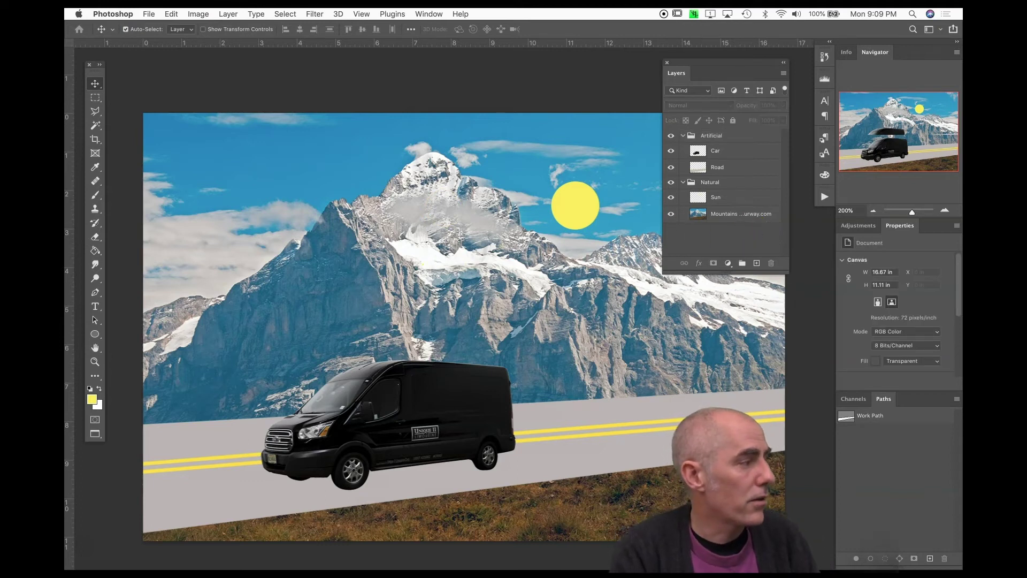
# Step: Hide all panels to view the whole composite, and bring them back
pyautogui.press('Tab')
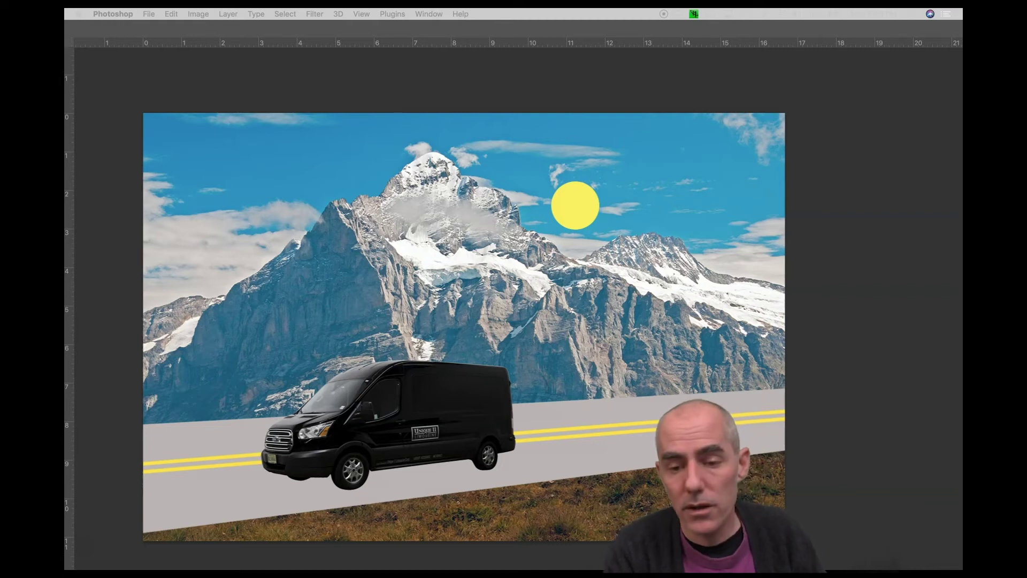
pyautogui.press('Tab')
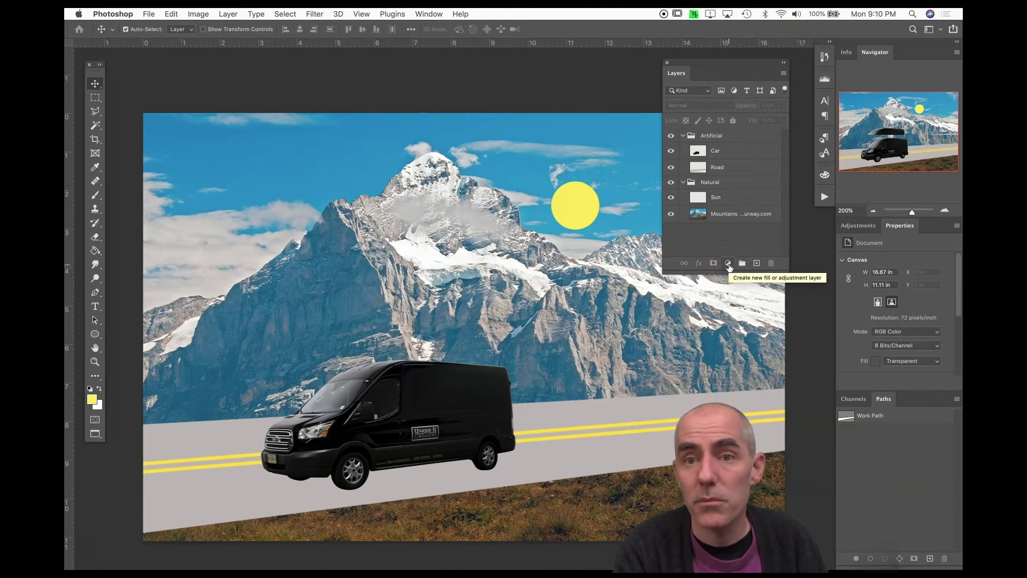
# Step: Add a Black & White adjustment layer above the Car layer in the Artificial group
pyautogui.click(729, 265)
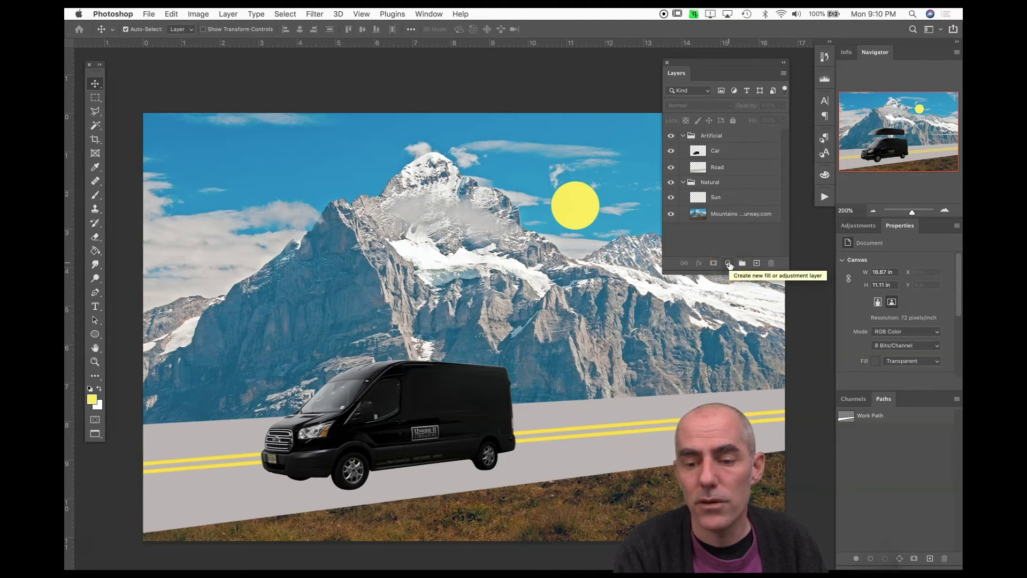
pyautogui.click(729, 265)
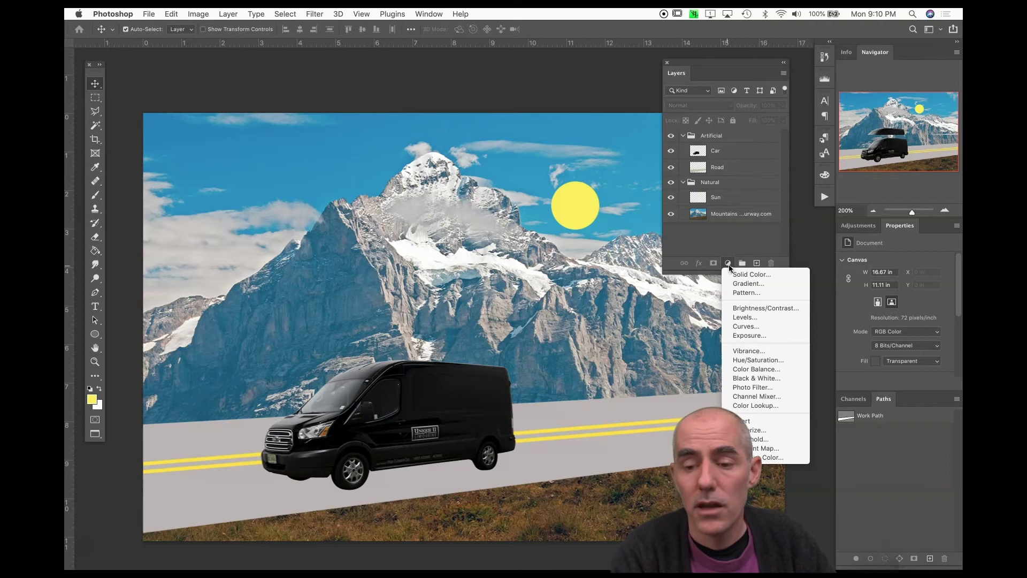
pyautogui.click(745, 378)
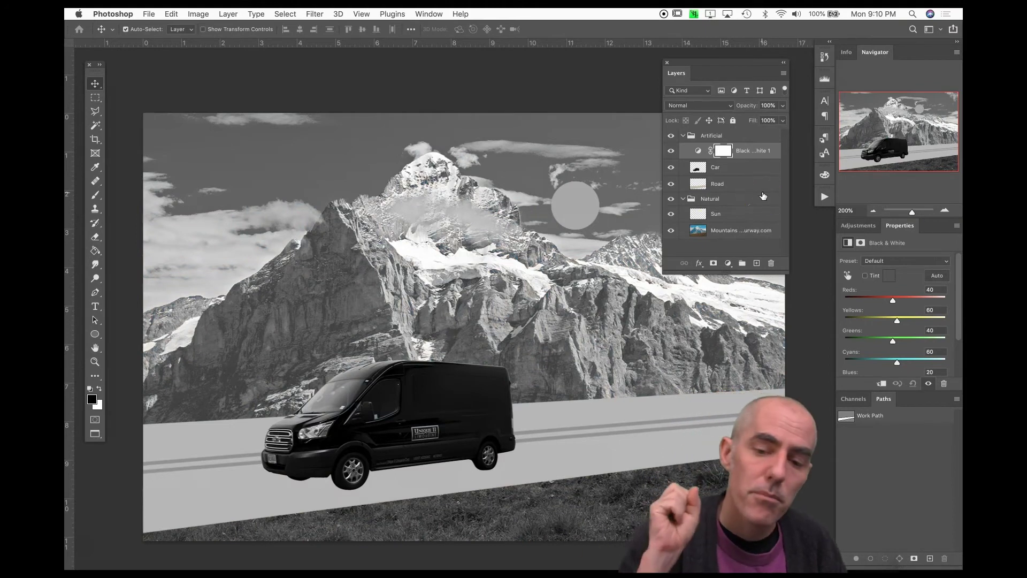
# Step: Widen the Layers panel so the full layer names fit, and reposition it beside the image
pyautogui.click(763, 160)
pyautogui.moveTo(715, 58); pyautogui.dragTo(675, 59)
pyautogui.moveTo(748, 270); pyautogui.dragTo(785, 271)
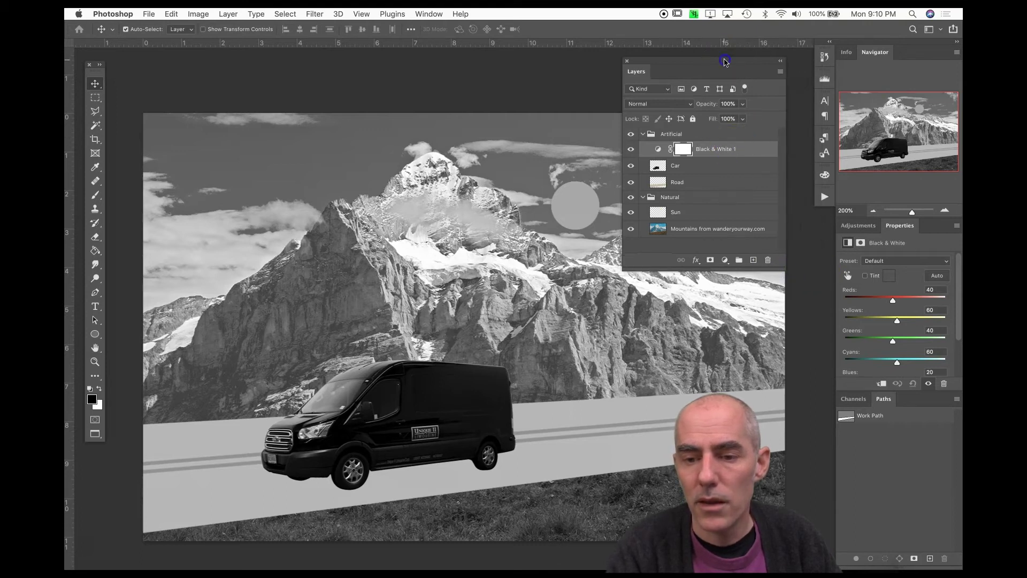
pyautogui.moveTo(725, 61); pyautogui.dragTo(761, 61)
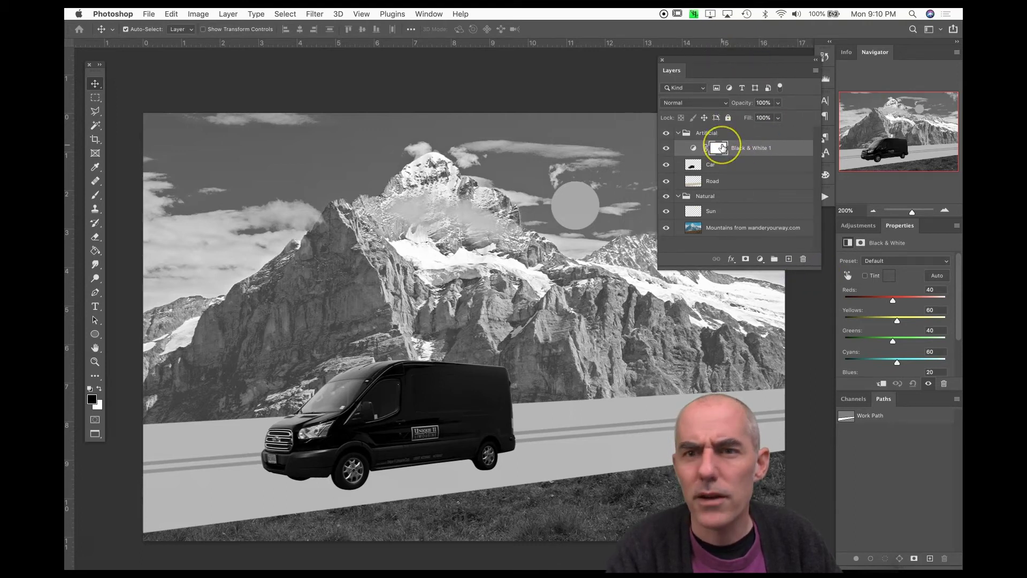
# Step: Rename the Black & White adjustment layer as Overall Black & White
pyautogui.click(725, 148)
pyautogui.moveTo(726, 151); pyautogui.dragTo(751, 152)
pyautogui.doubleClick(751, 153)
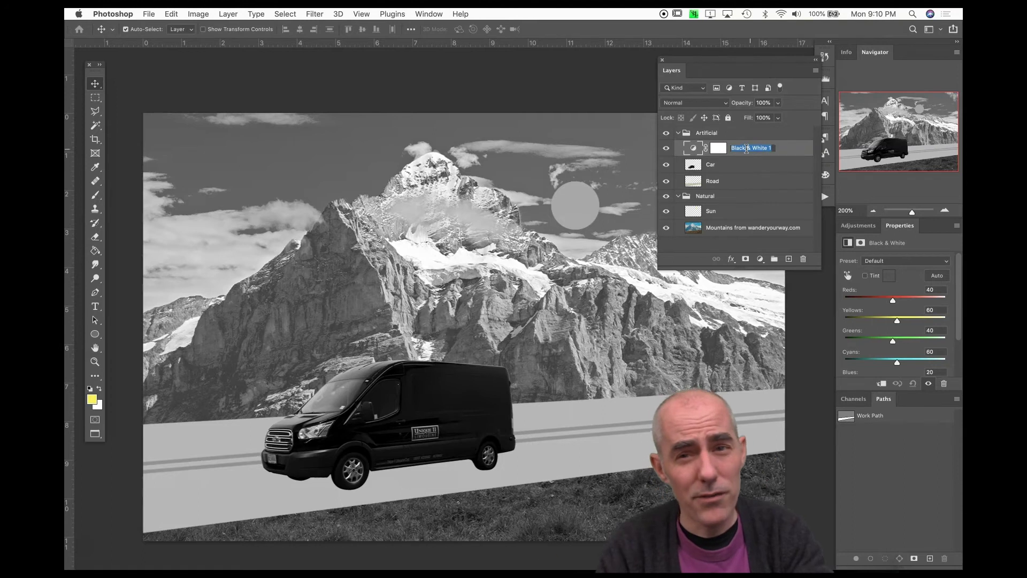
pyautogui.press('Right')
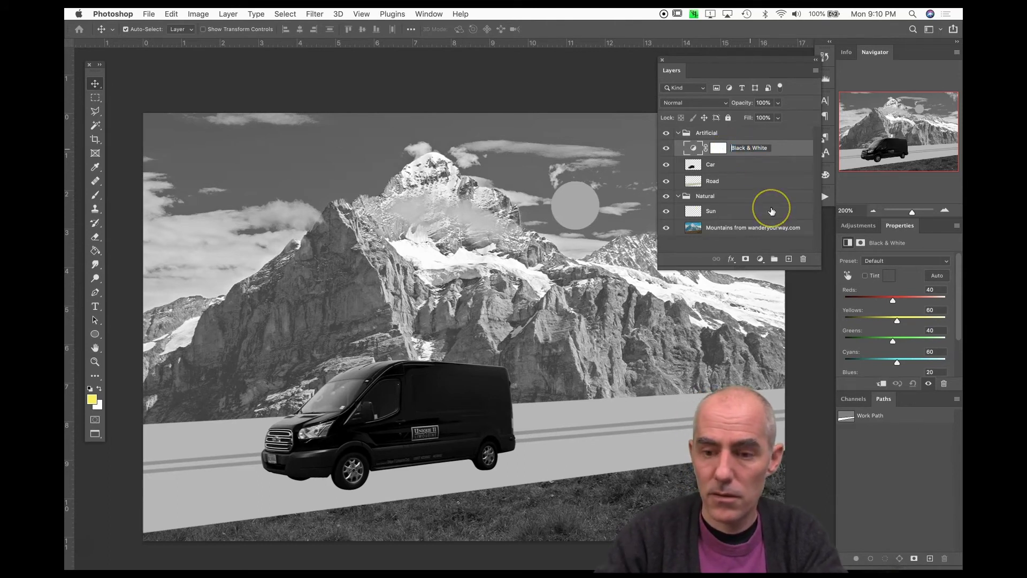
pyautogui.write('verall')
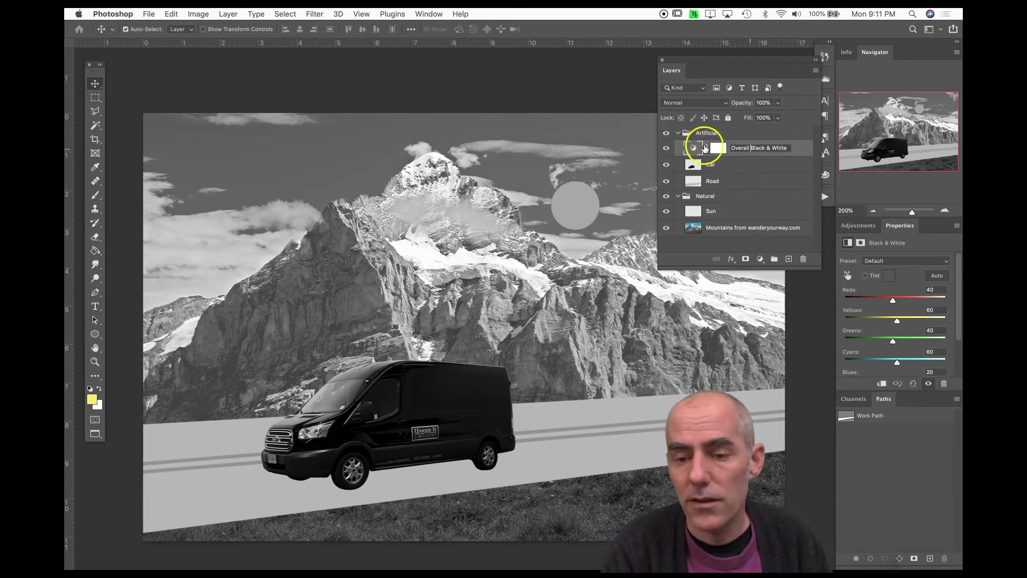
pyautogui.click(786, 166)
# Step: Move the Overall Black & White layer above the Artificial group, and back inside it directly below the Road layer
pyautogui.moveTo(795, 149); pyautogui.dragTo(794, 129)
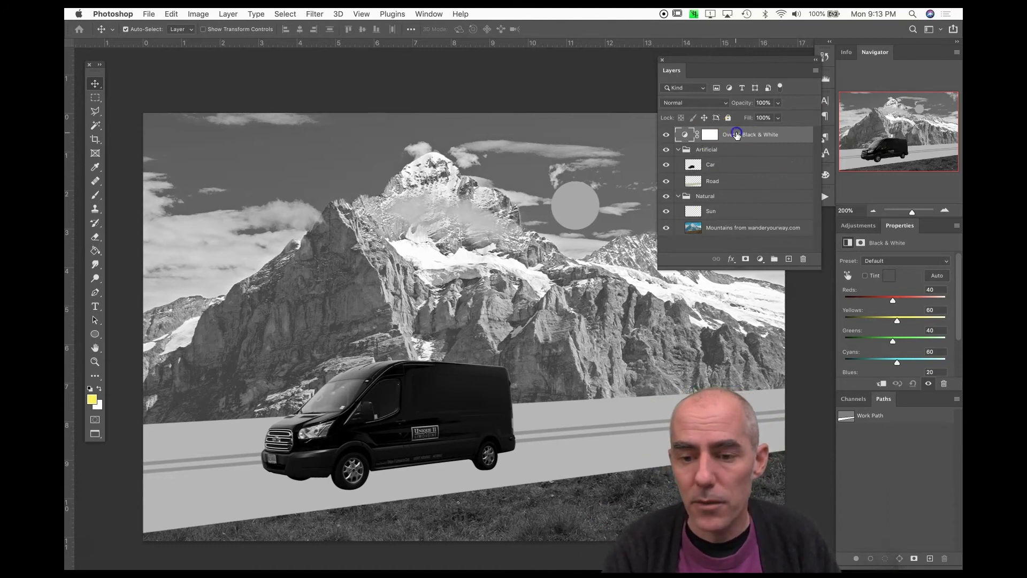
pyautogui.moveTo(737, 134); pyautogui.dragTo(726, 185)
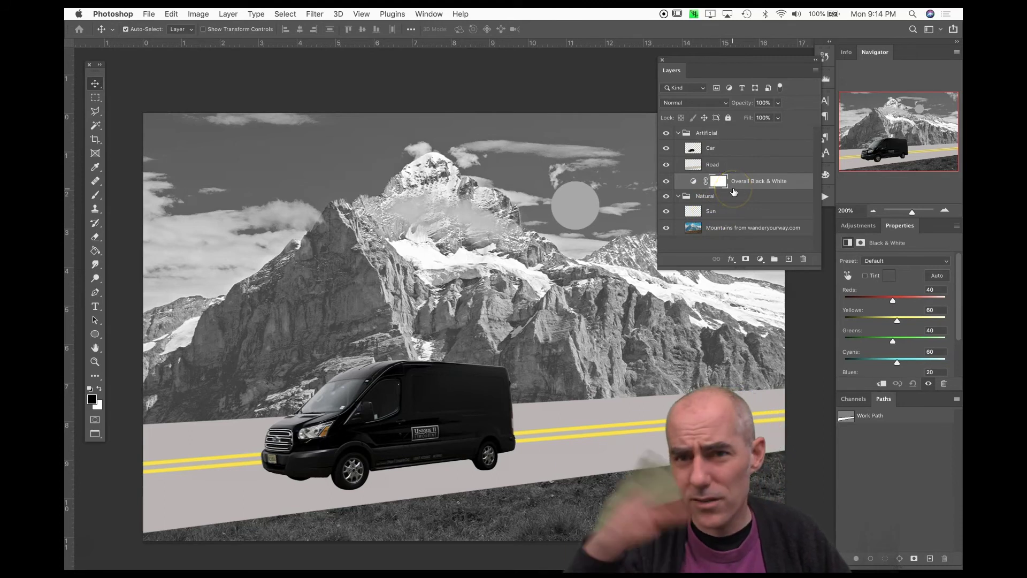
# Step: Try moving the Overall Black & White layer down to the Natural group, and undo the move
pyautogui.moveTo(723, 186); pyautogui.dragTo(722, 199)
pyautogui.press('super+z')
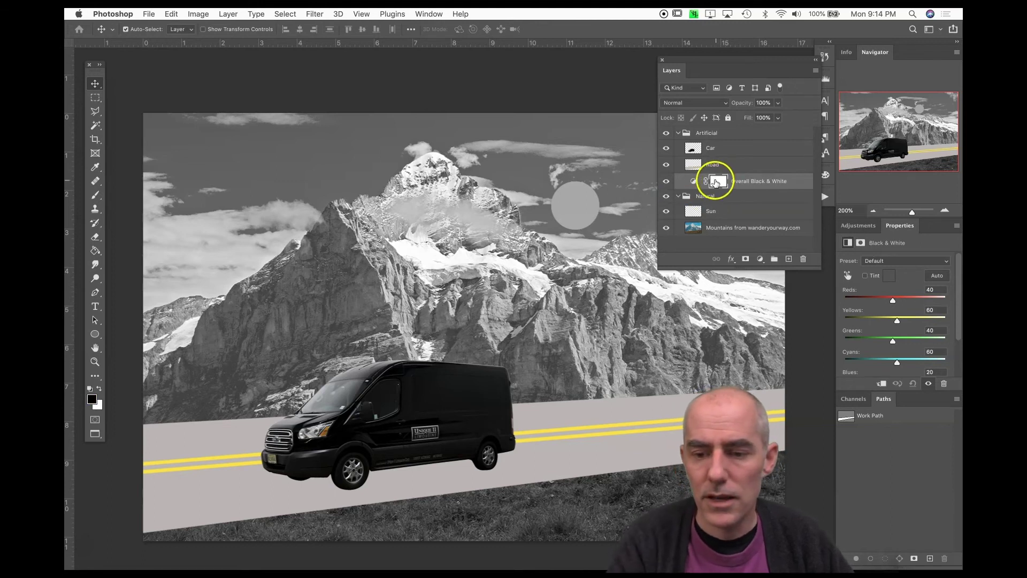
pyautogui.moveTo(743, 180)
pyautogui.mouseDown()
pyautogui.moveTo(735, 200)
pyautogui.moveTo(706, 202)
pyautogui.moveTo(745, 200)
pyautogui.moveTo(742, 213)
pyautogui.moveTo(748, 172)
pyautogui.mouseUp()
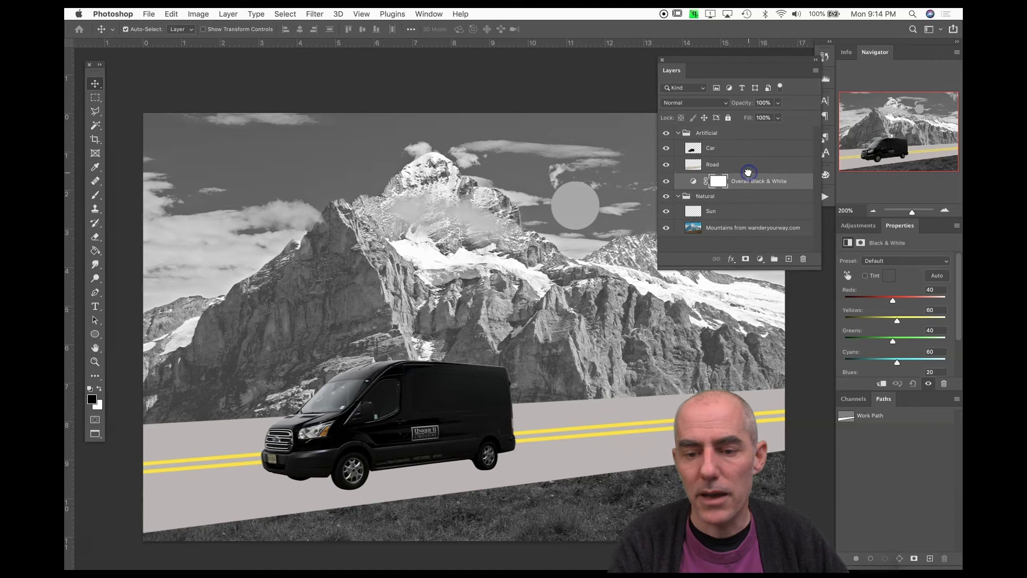
# Step: Collapse and expand the Natural group to check the Sun and Mountains layers inside it
pyautogui.click(675, 195)
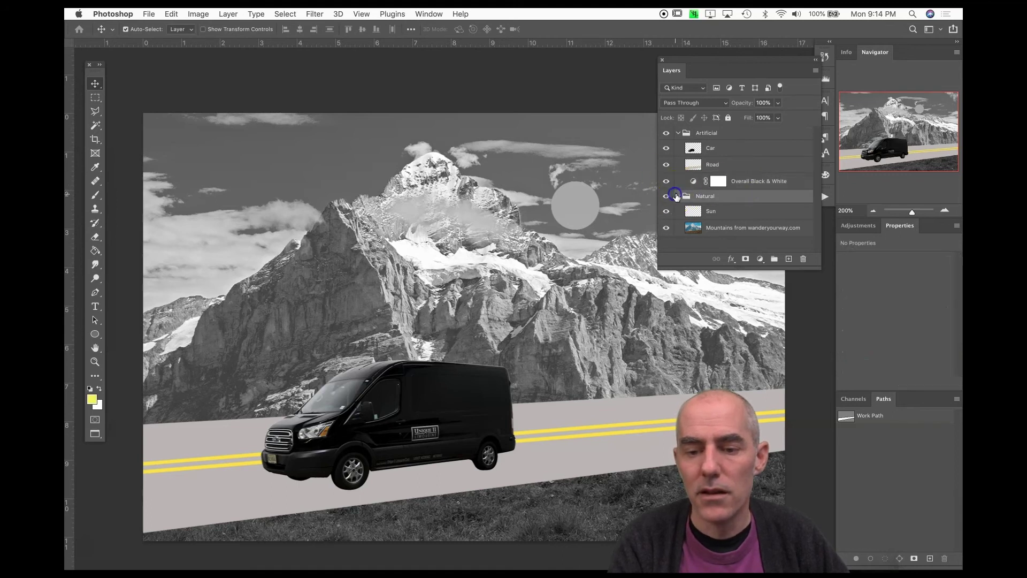
pyautogui.doubleClick(675, 196)
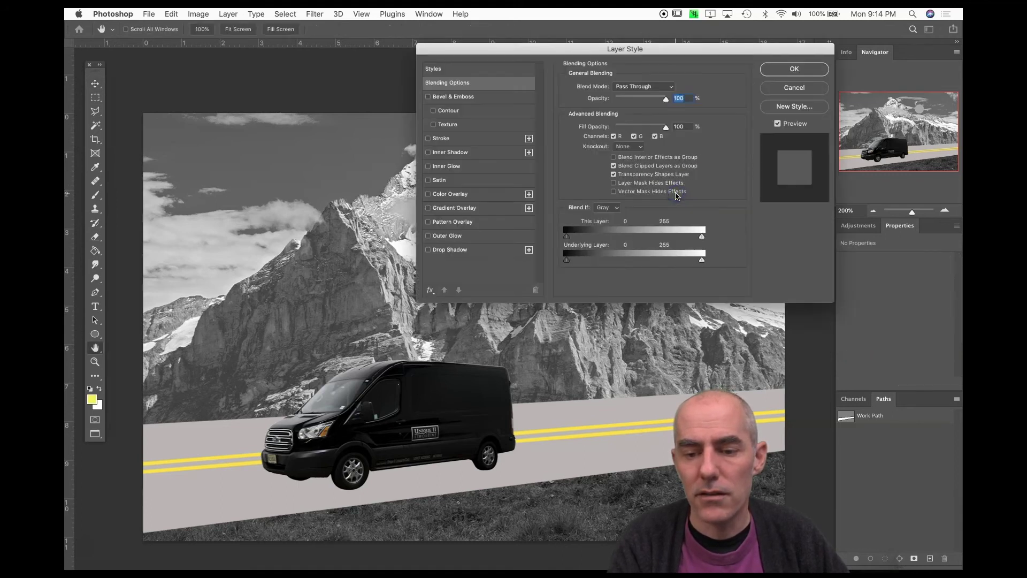
pyautogui.click(792, 87)
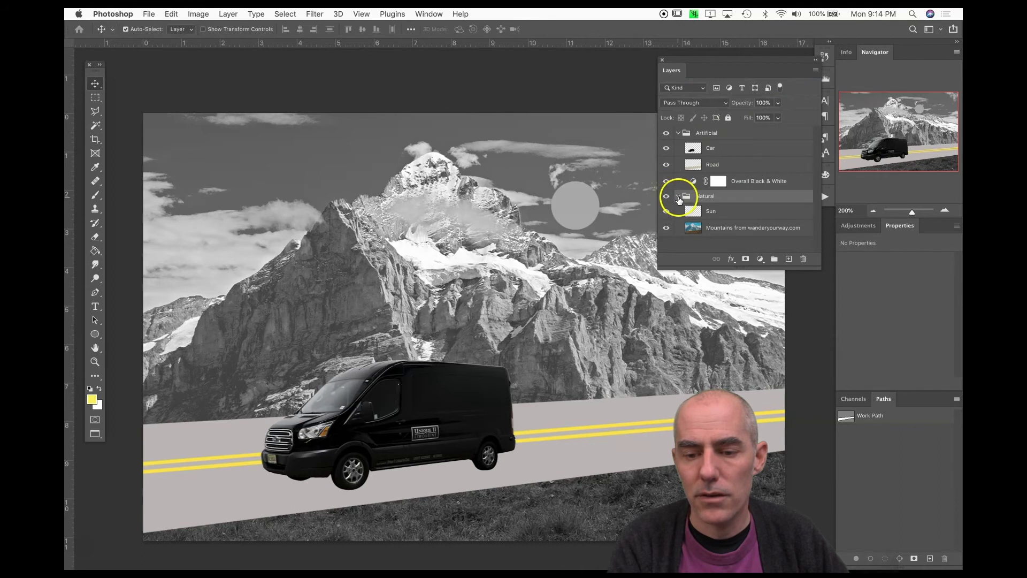
pyautogui.click(678, 197)
pyautogui.click(679, 196)
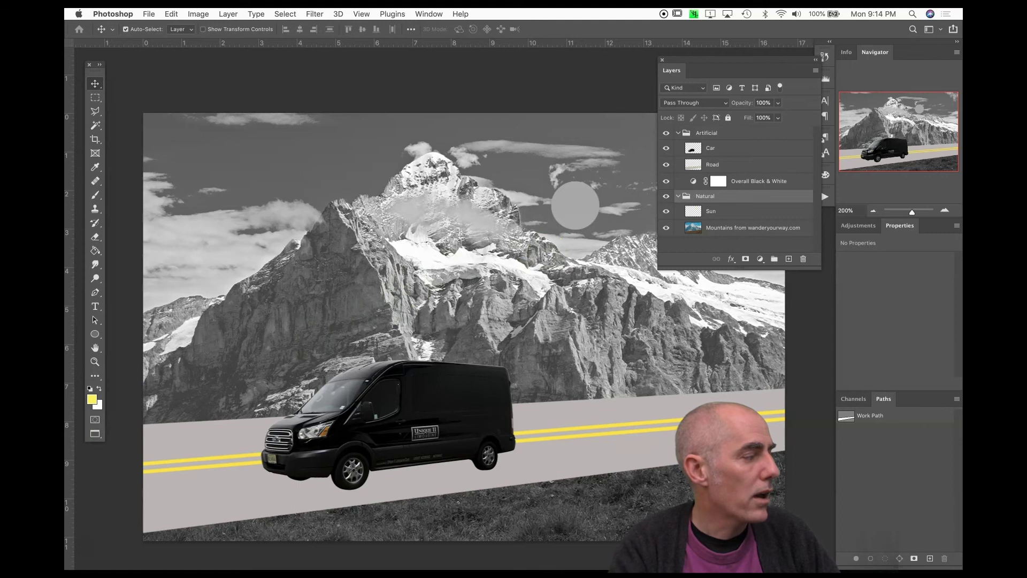
# Step: View the composite without any panels, and restore the workspace
pyautogui.press('Tab')
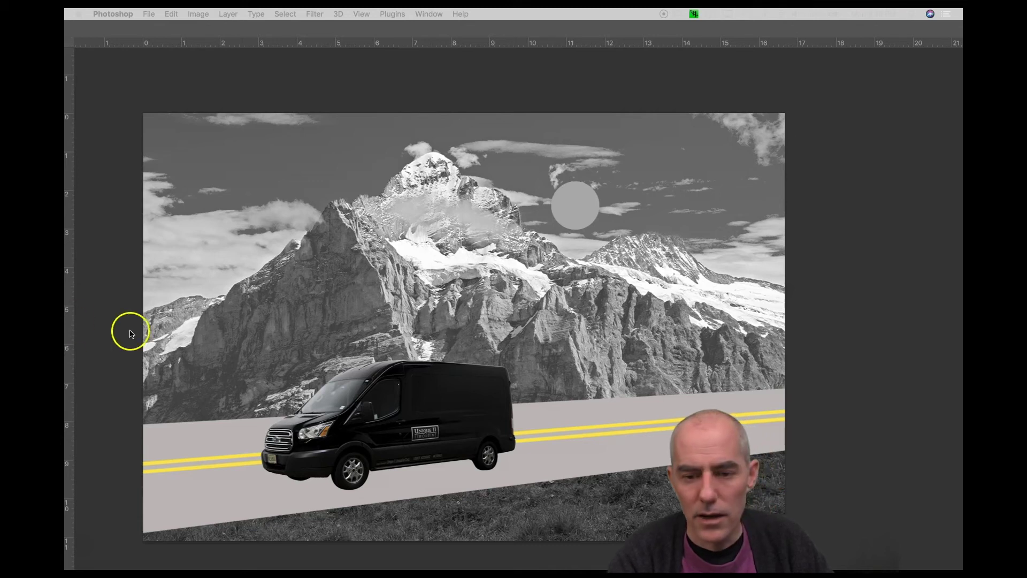
pyautogui.press('Tab')
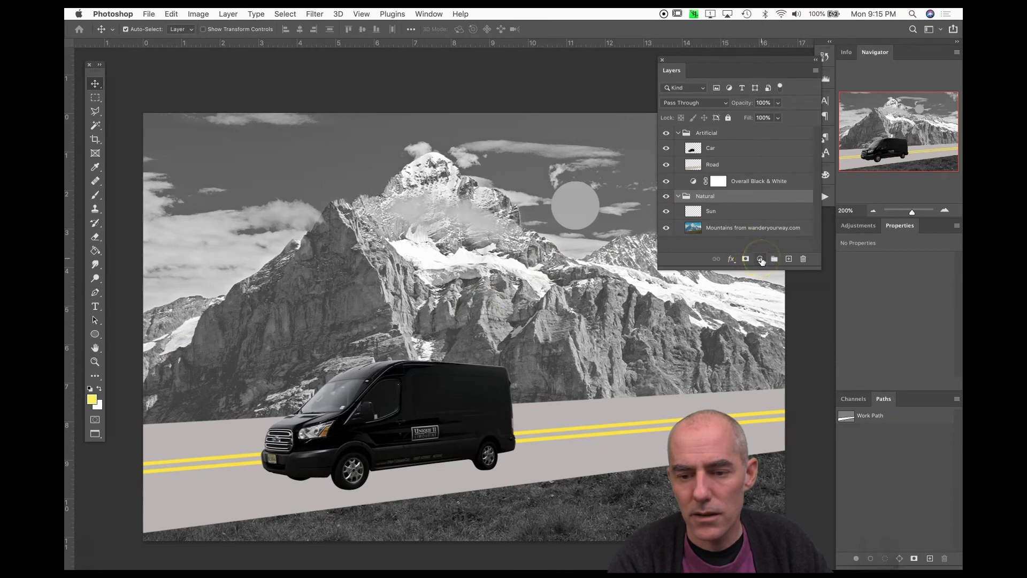
# Step: Add a layer mask to the Natural group and undo it
pyautogui.click(746, 259)
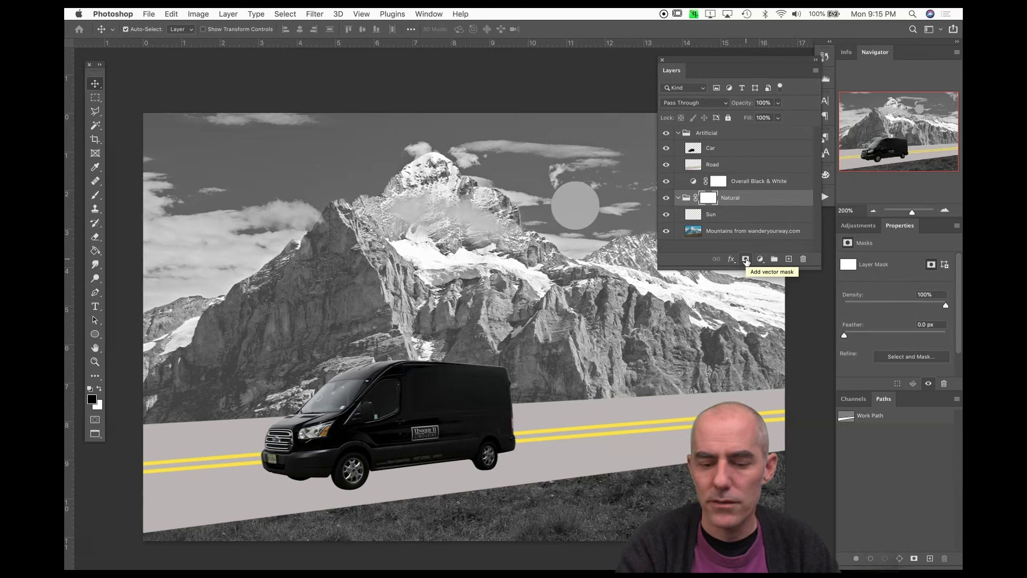
pyautogui.press('super+z')
pyautogui.click(733, 198)
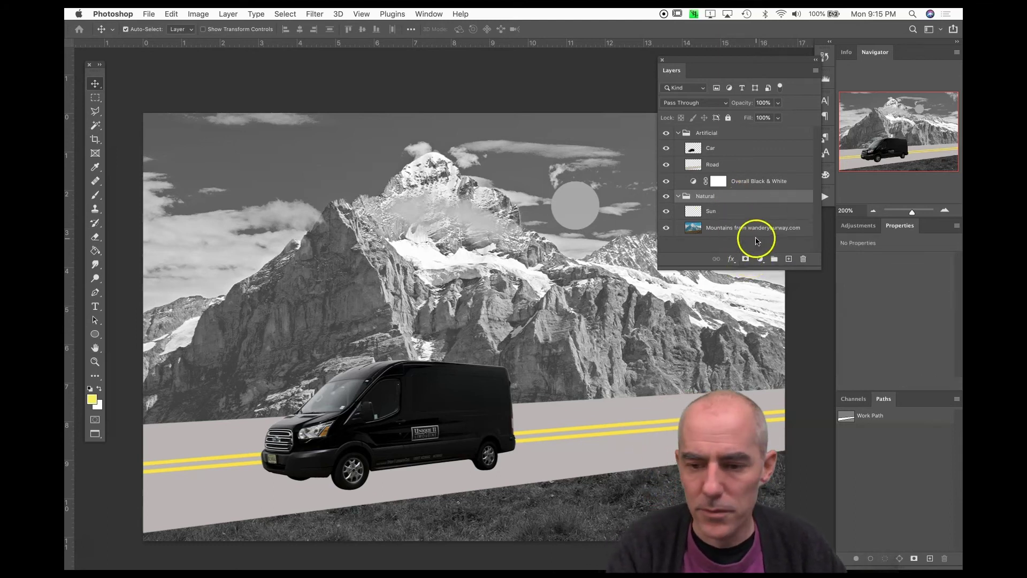
# Step: Add a Hue/Saturation adjustment layer above the Overall Black & White layer
pyautogui.click(760, 181)
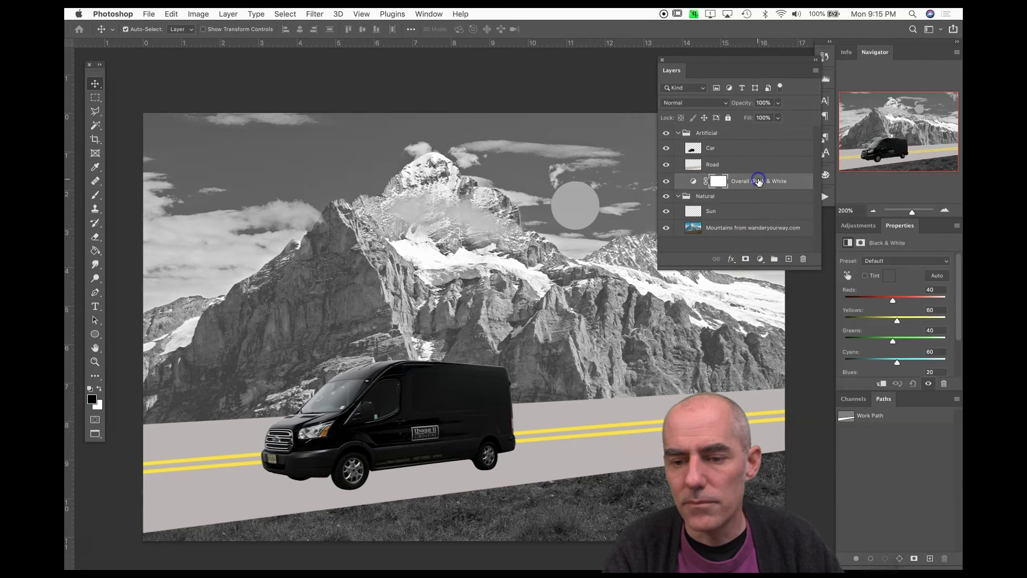
pyautogui.click(760, 260)
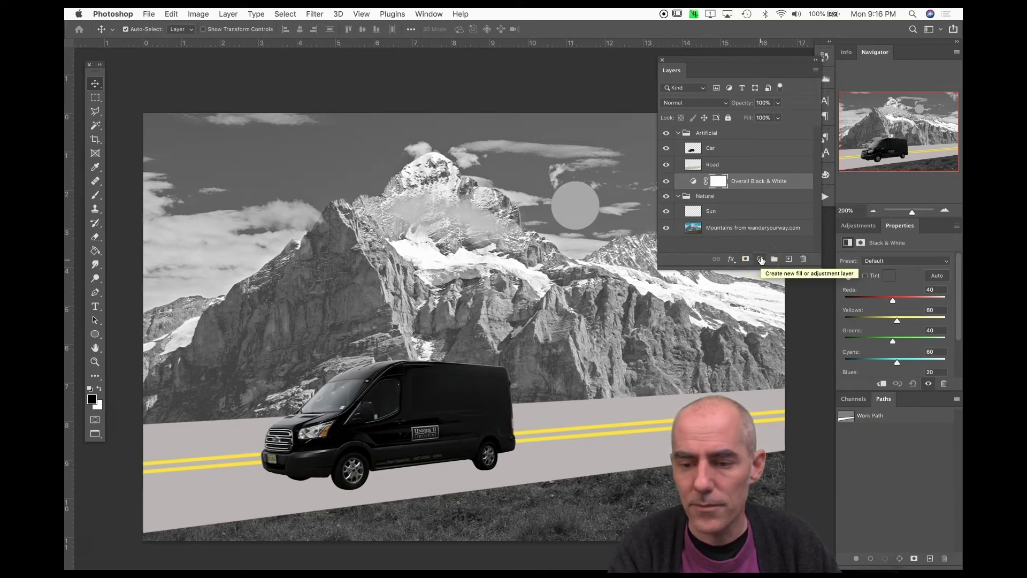
pyautogui.click(761, 259)
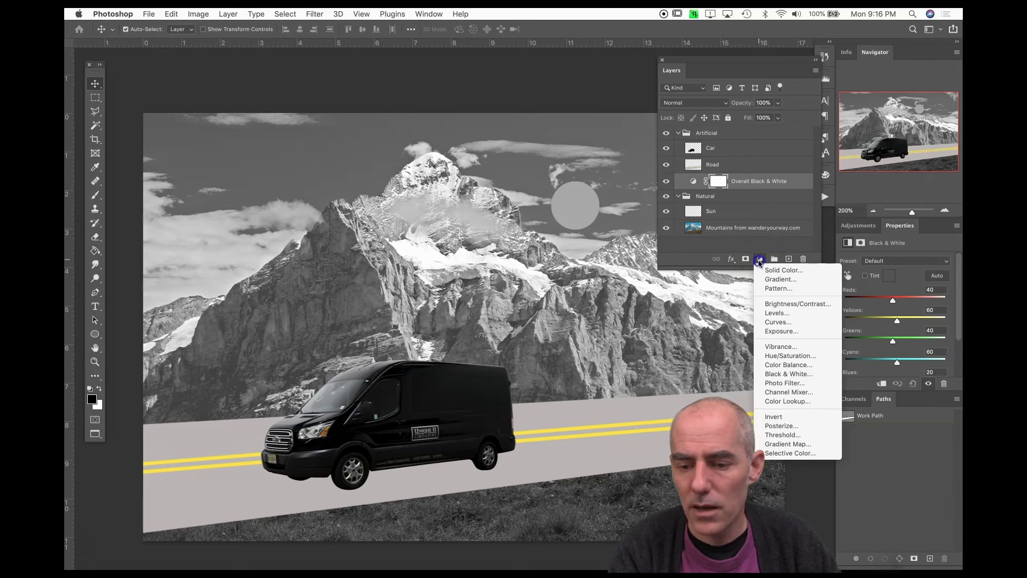
pyautogui.click(768, 356)
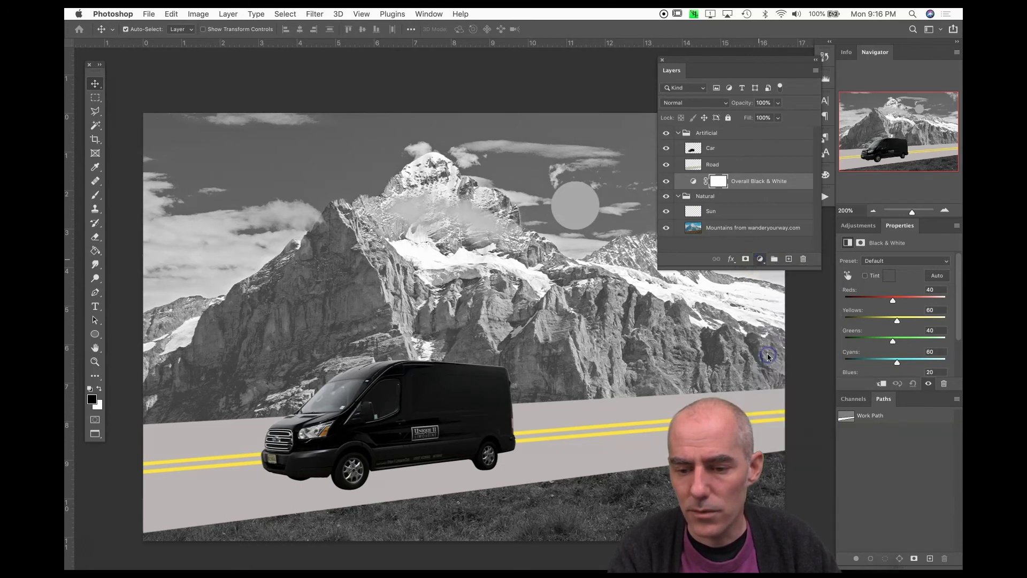
# Step: Attach the adjustment properties beneath the layer list and compare the settings of the Overall Black & White and Hue/Saturation layers
pyautogui.click(739, 265)
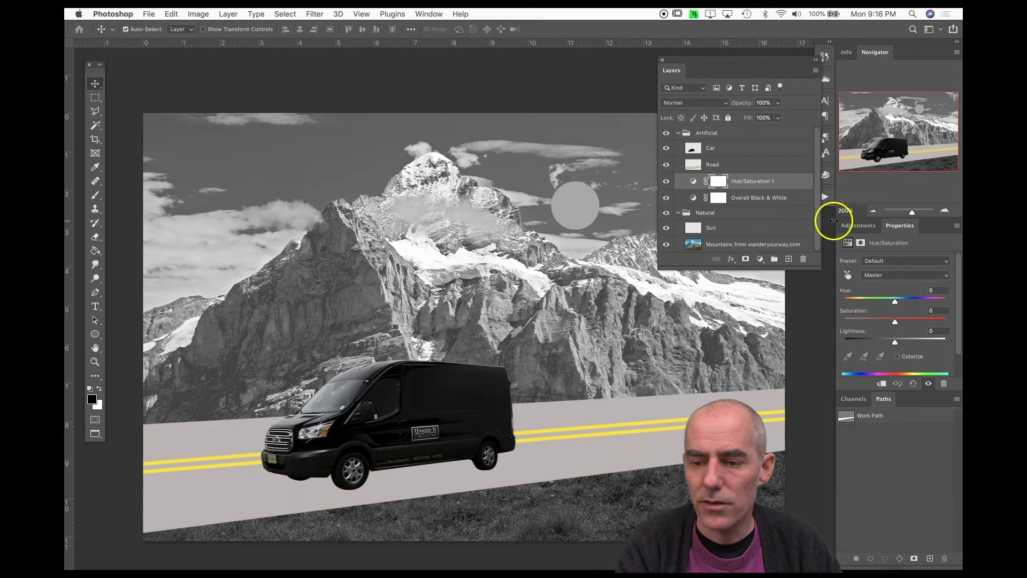
pyautogui.click(776, 198)
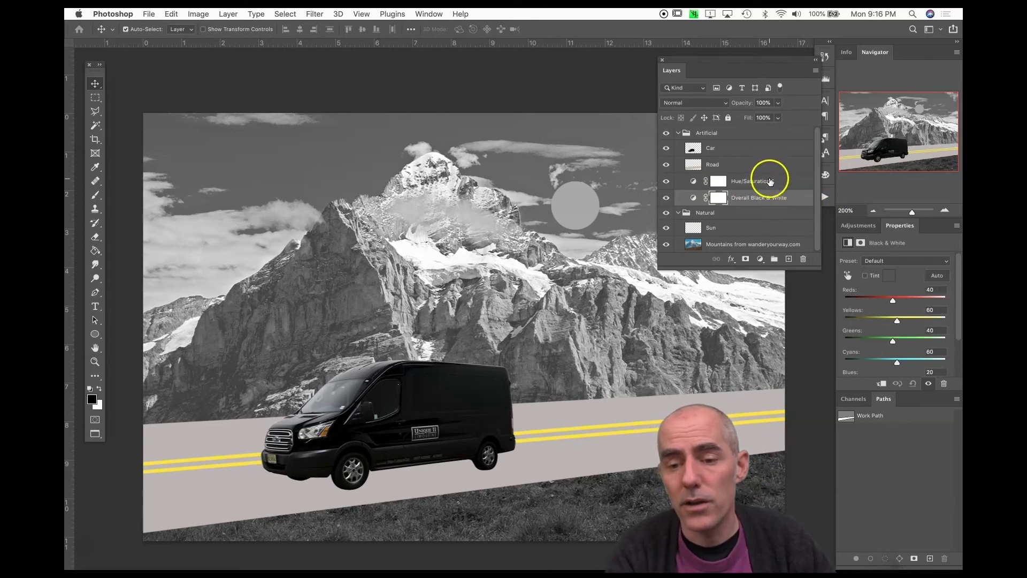
pyautogui.click(771, 180)
pyautogui.moveTo(898, 229); pyautogui.dragTo(710, 272)
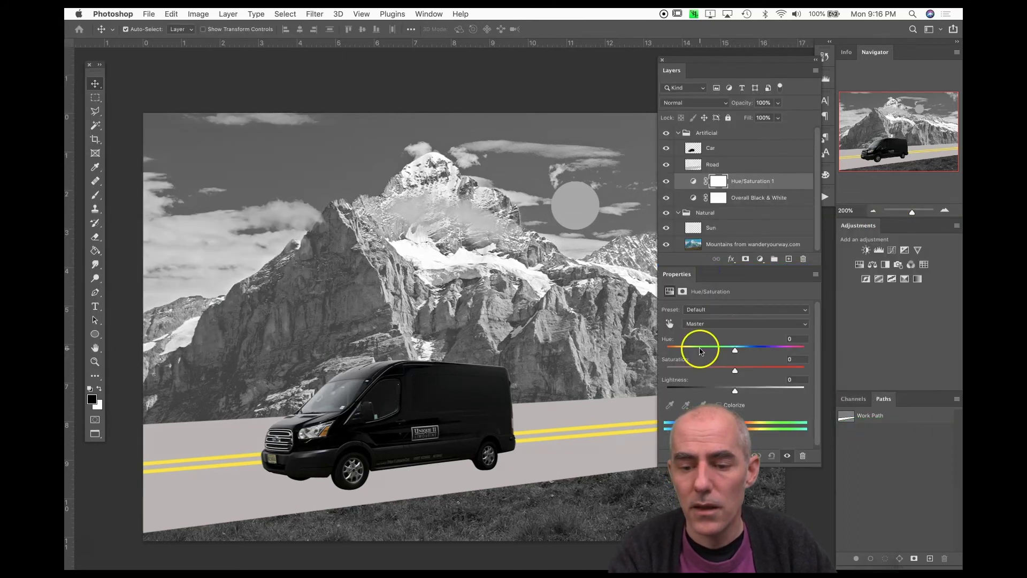
pyautogui.click(740, 198)
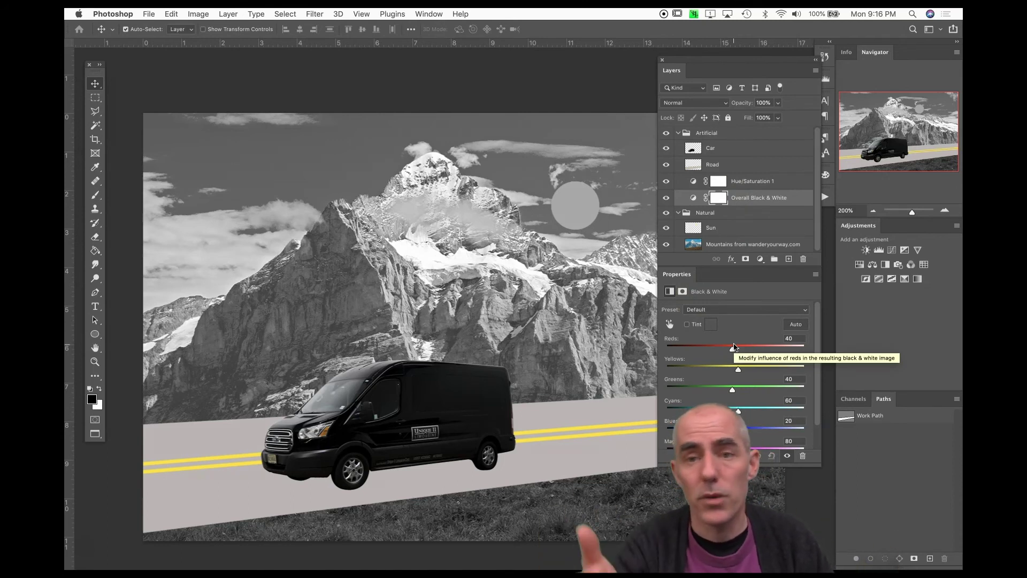
pyautogui.click(744, 183)
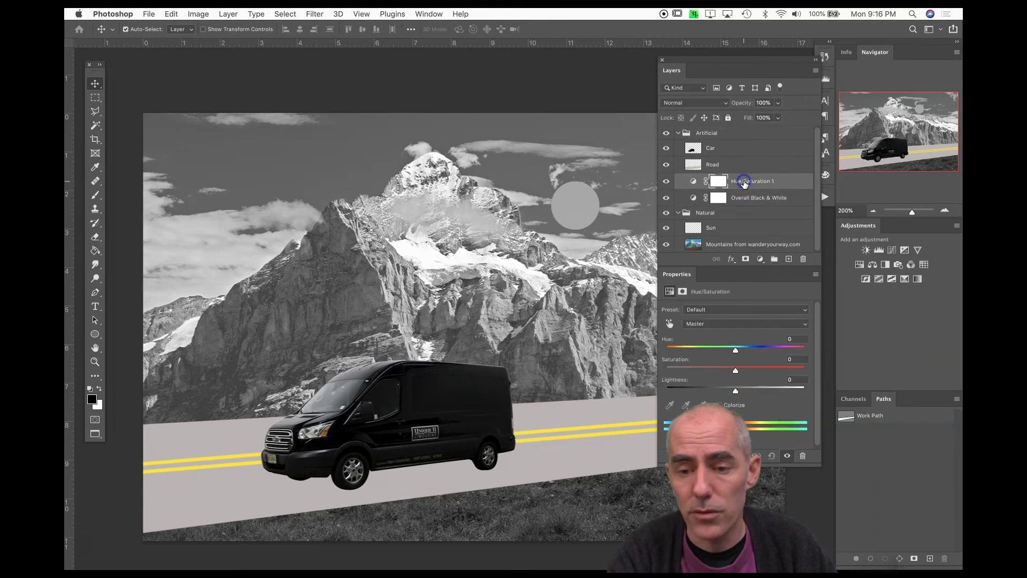
# Step: Rename the Hue/Saturation adjustment layer as Make THe Sun a white moon
pyautogui.doubleClick(744, 181)
pyautogui.write('Make')
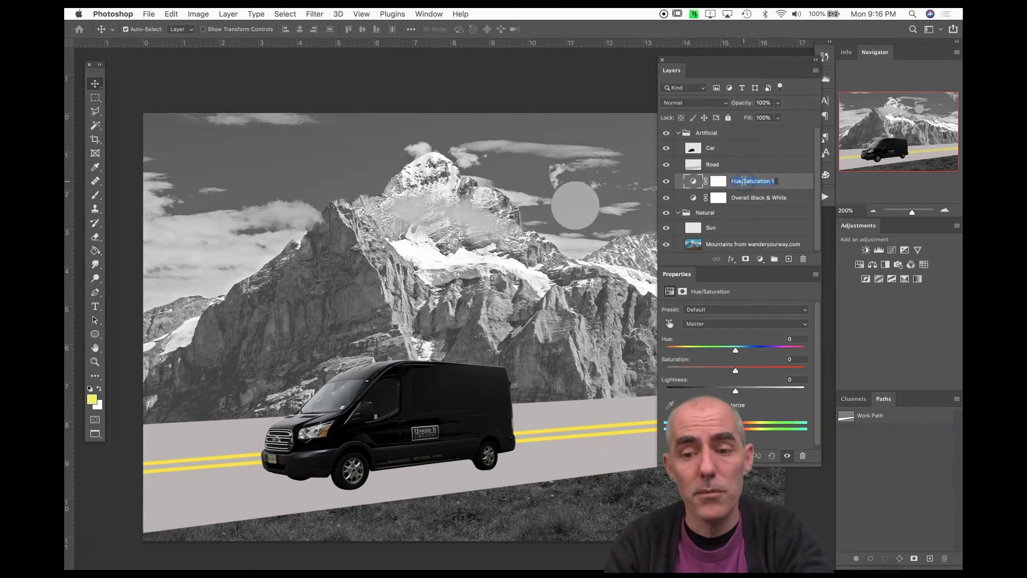
pyautogui.write(' sun ')
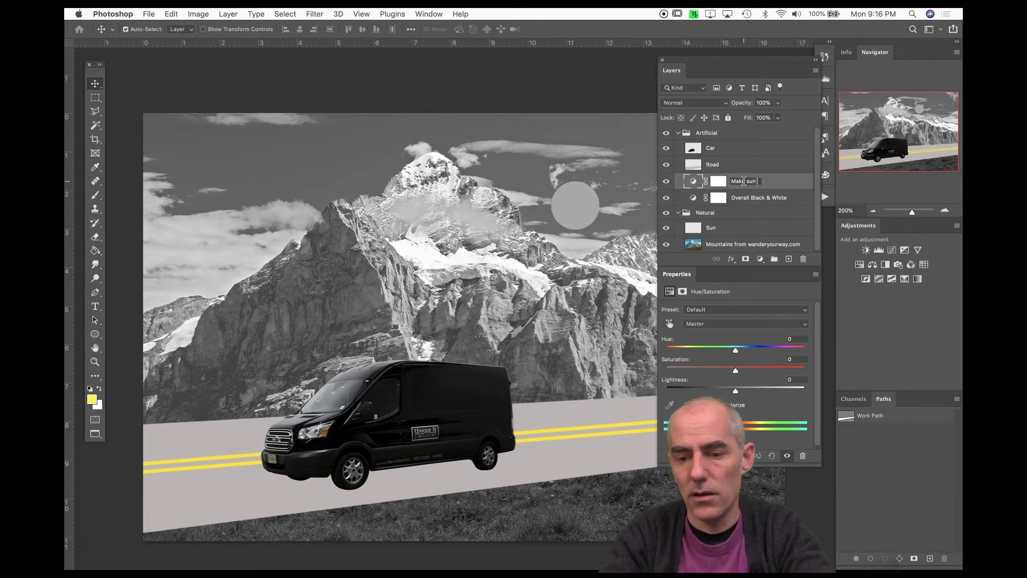
pyautogui.write('white moon')
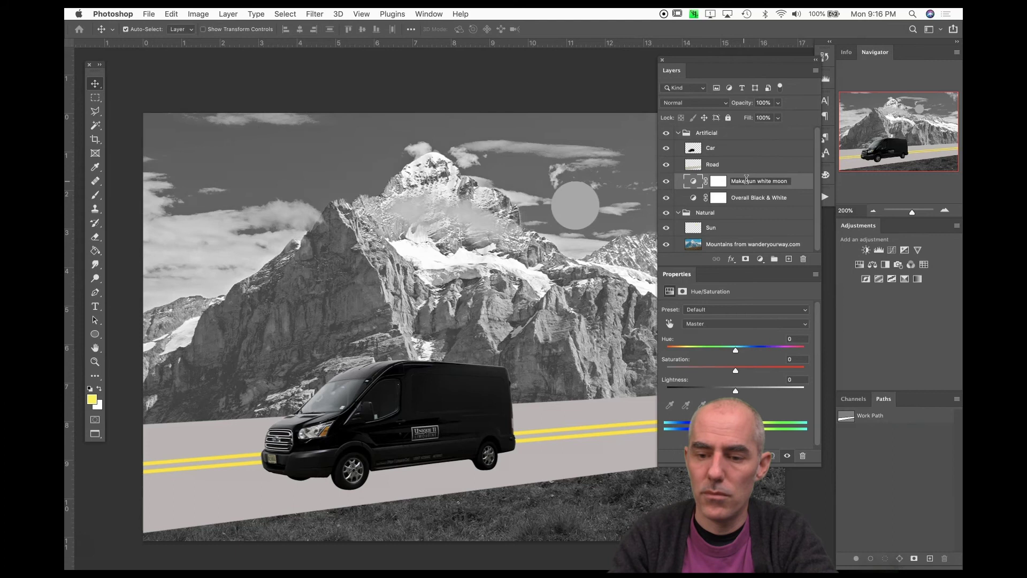
pyautogui.press('super+a')
pyautogui.write('th')
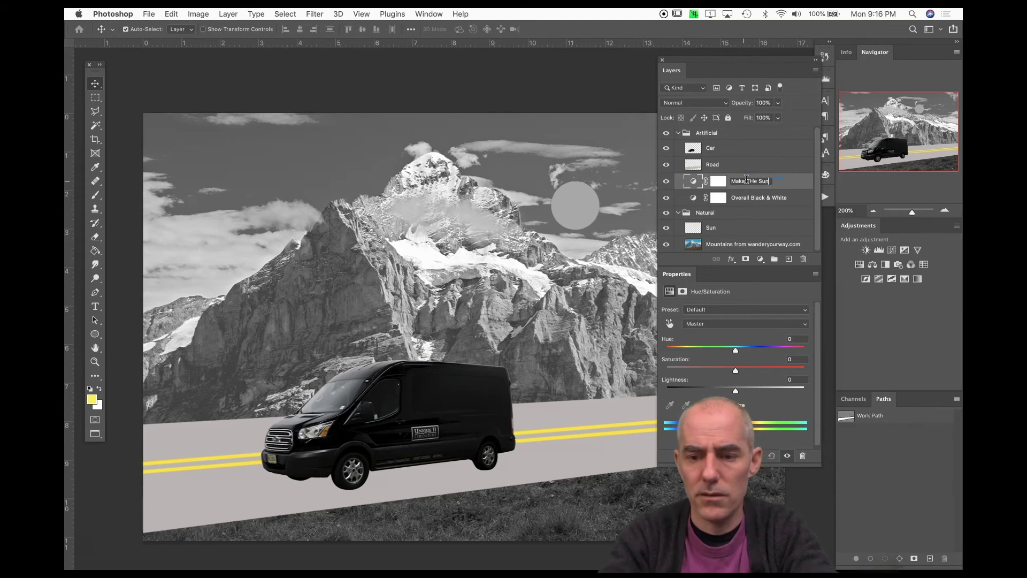
pyautogui.write('n')
pyautogui.press('Return')
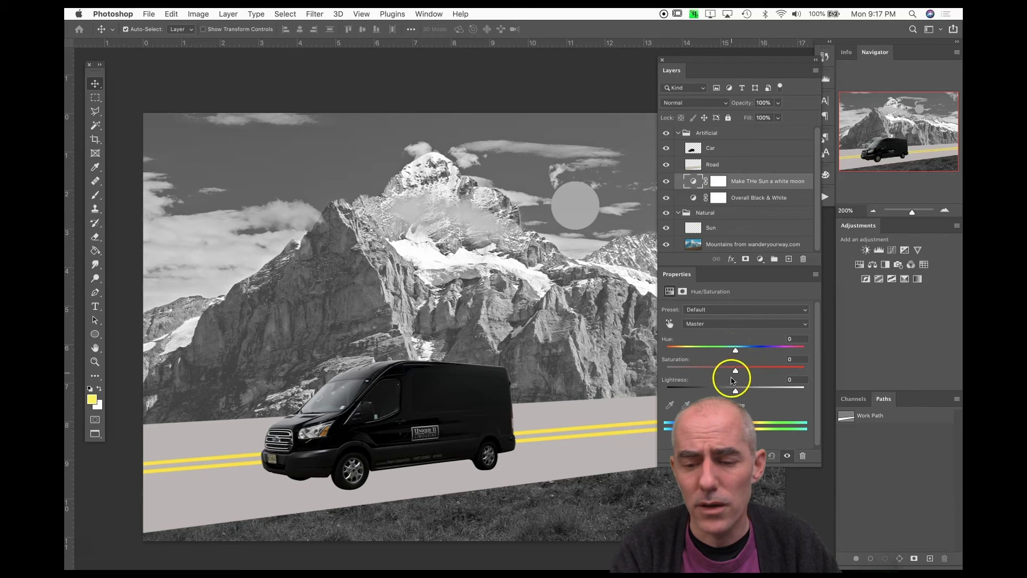
# Step: Set the Make THe Sun a white moon adjustment's Lightness to +81, and detach its properties to make room for a taller layer list
pyautogui.moveTo(748, 390); pyautogui.dragTo(792, 383)
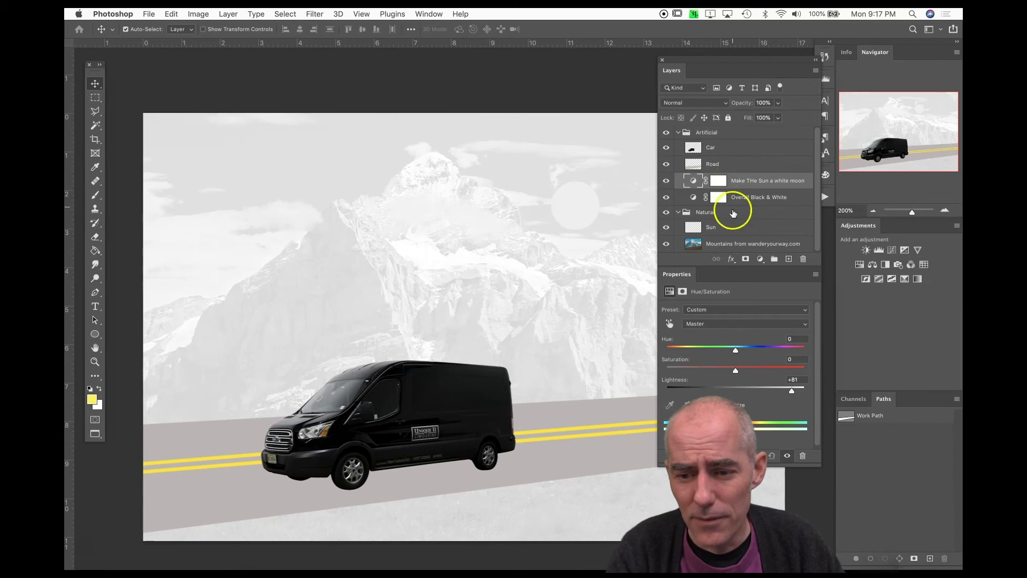
pyautogui.moveTo(684, 277); pyautogui.dragTo(678, 316)
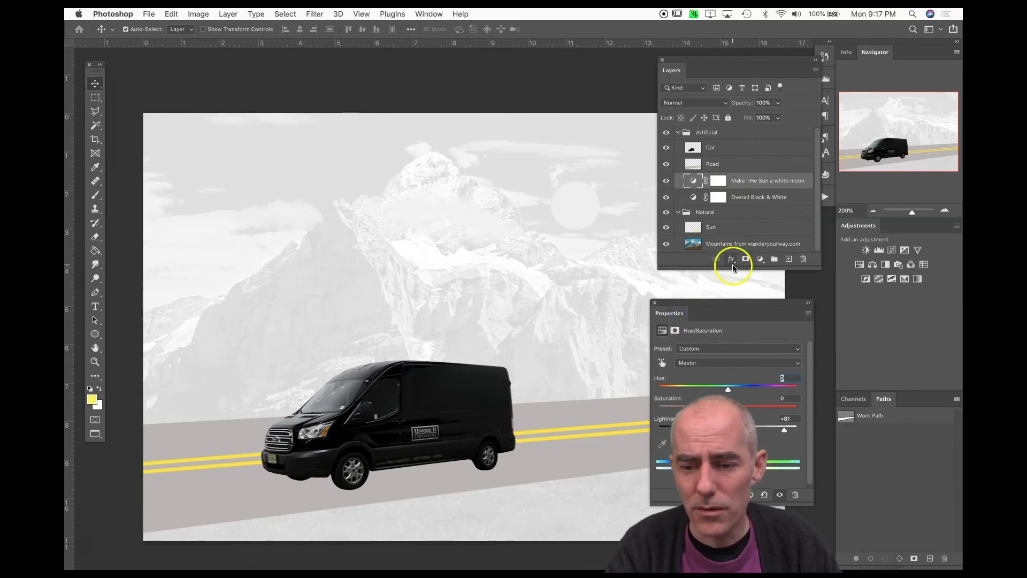
pyautogui.moveTo(729, 270); pyautogui.dragTo(731, 287)
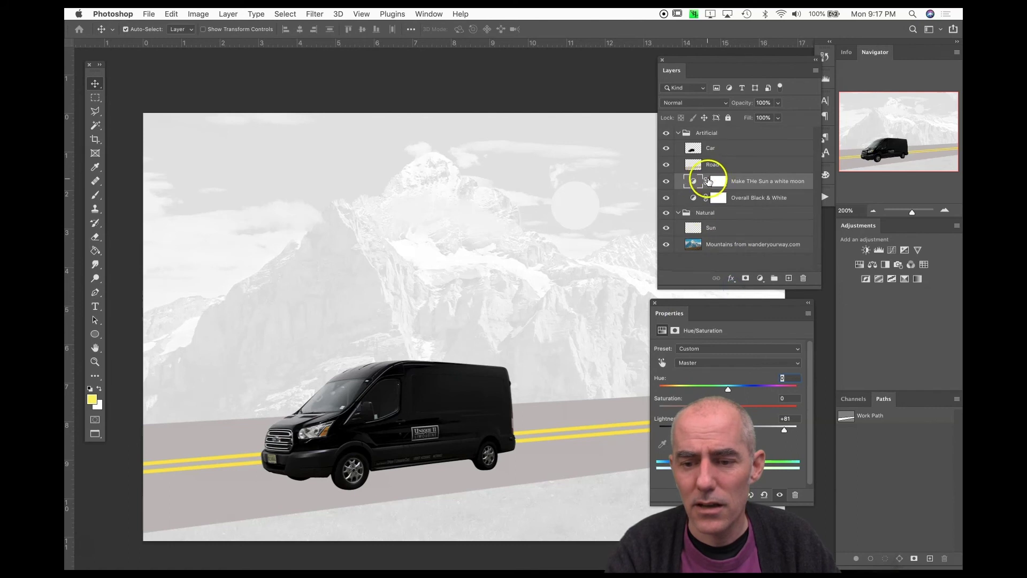
# Step: Move the Make THe Sun a white moon adjustment into the Natural group, directly above the Sun layer
pyautogui.moveTo(746, 183); pyautogui.dragTo(740, 230)
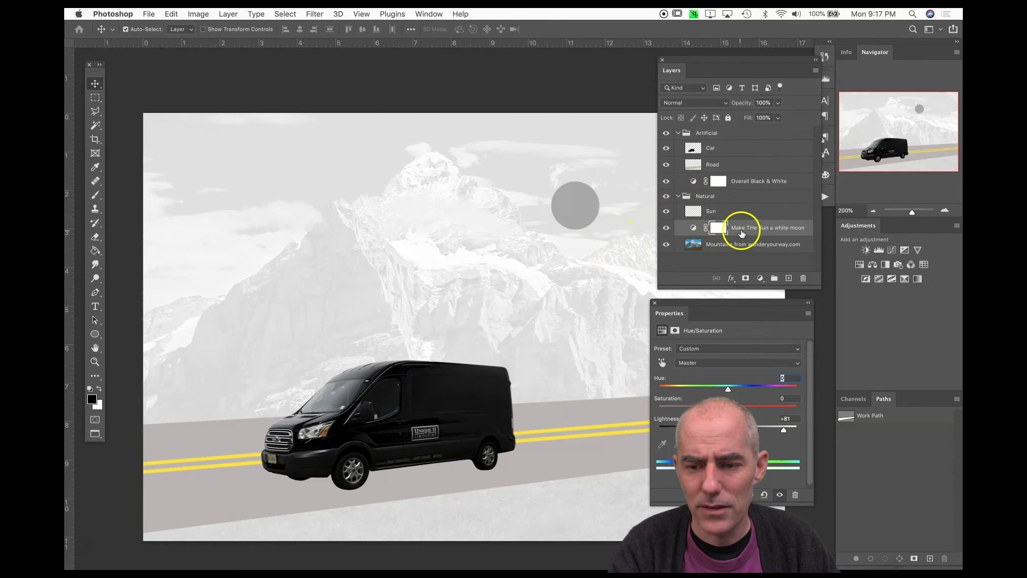
pyautogui.moveTo(743, 230); pyautogui.dragTo(725, 216)
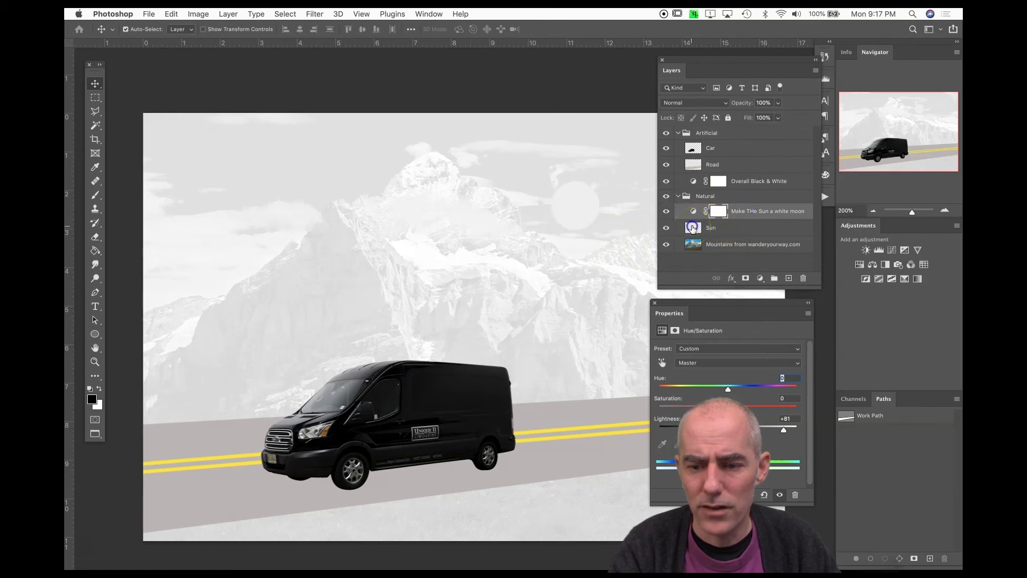
# Step: Try placing the Mountains layer above the moon adjustment and Sun layers, and restore the order with the adjustment uppermost in the Natural group
pyautogui.moveTo(691, 229); pyautogui.dragTo(688, 256)
pyautogui.moveTo(724, 220)
pyautogui.mouseDown()
pyautogui.moveTo(739, 215)
pyautogui.moveTo(732, 230)
pyautogui.mouseUp()
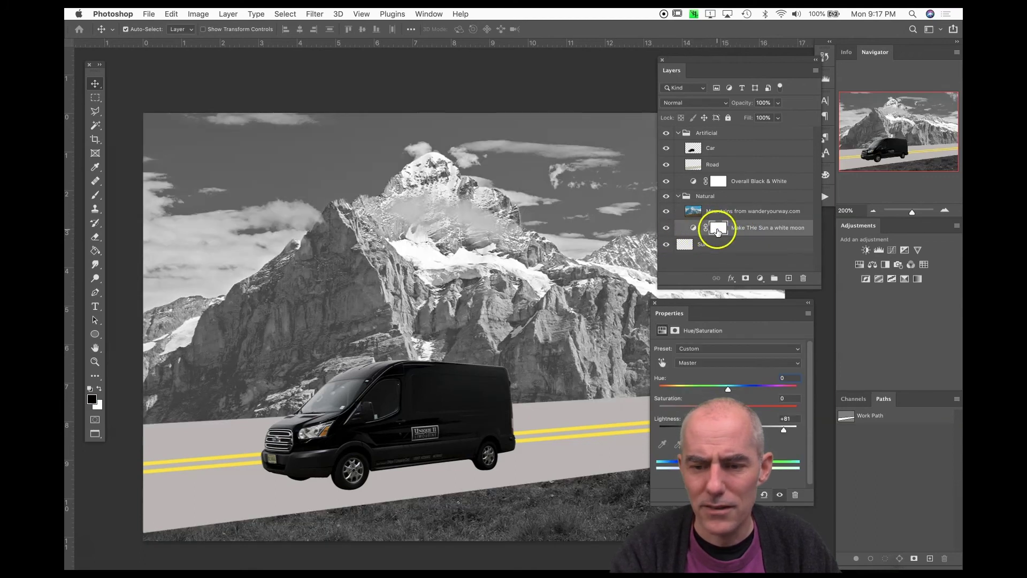
pyautogui.moveTo(676, 246); pyautogui.dragTo(704, 205)
pyautogui.moveTo(749, 244); pyautogui.dragTo(747, 202)
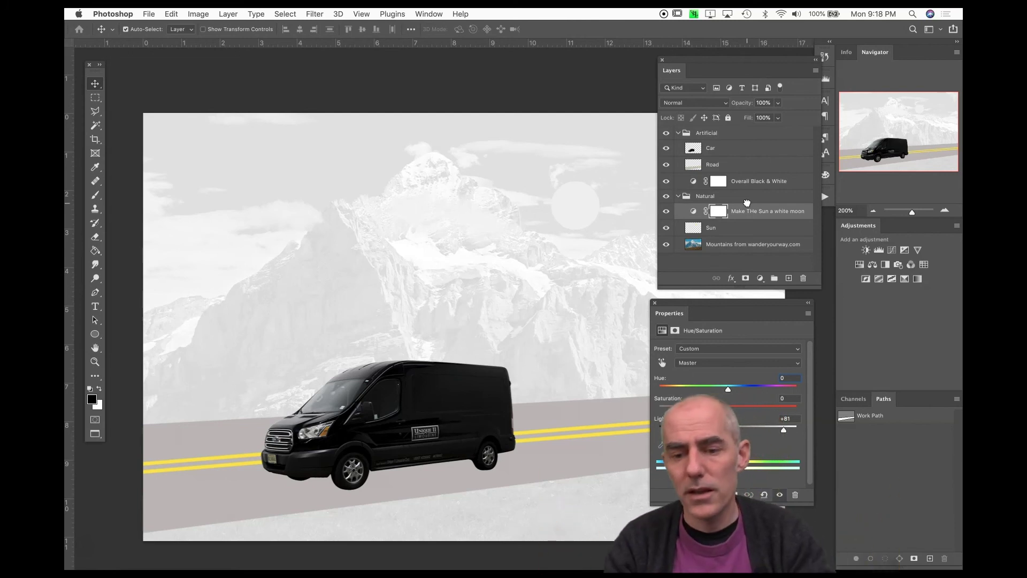
# Step: Create a clipping mask so the Make THe Sun a white moon adjustment affects only the Sun layer
pyautogui.click(739, 212)
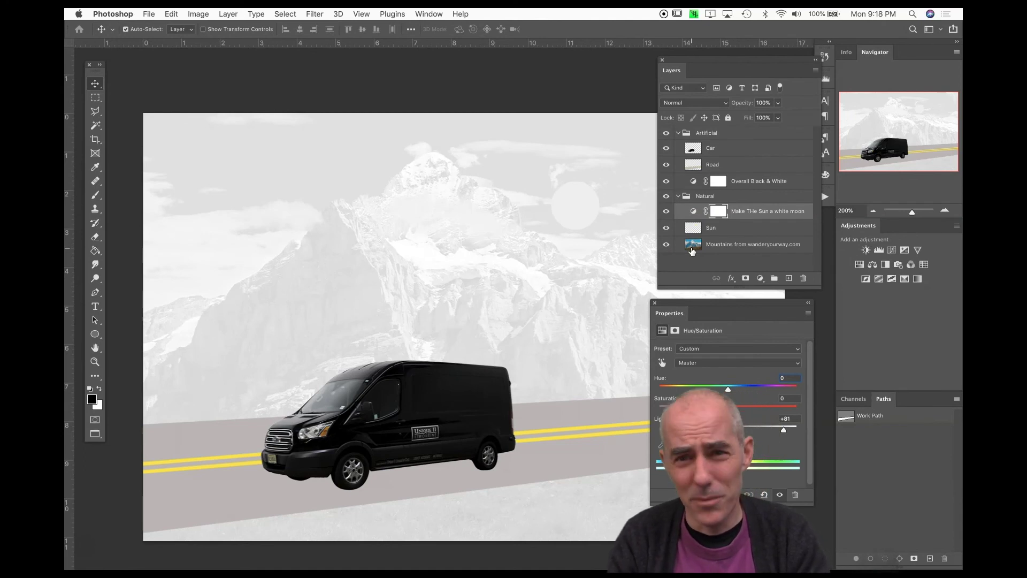
pyautogui.click(722, 229)
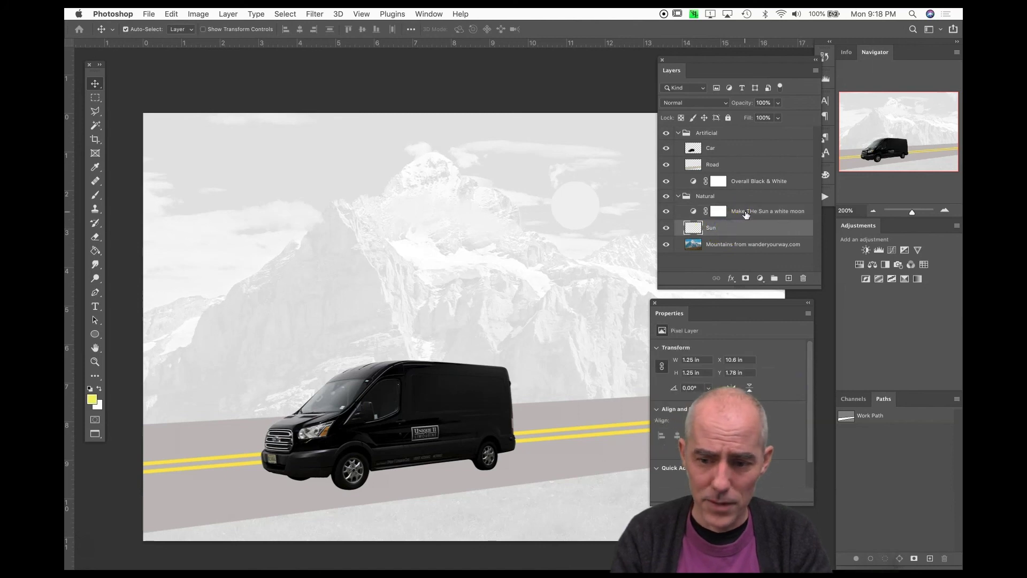
pyautogui.click(745, 212)
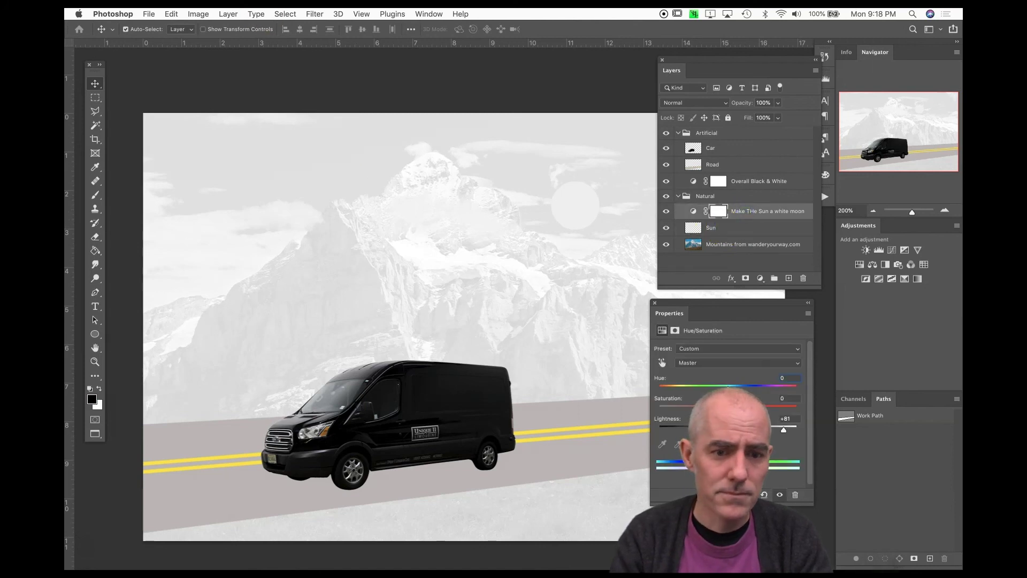
pyautogui.click(197, 14)
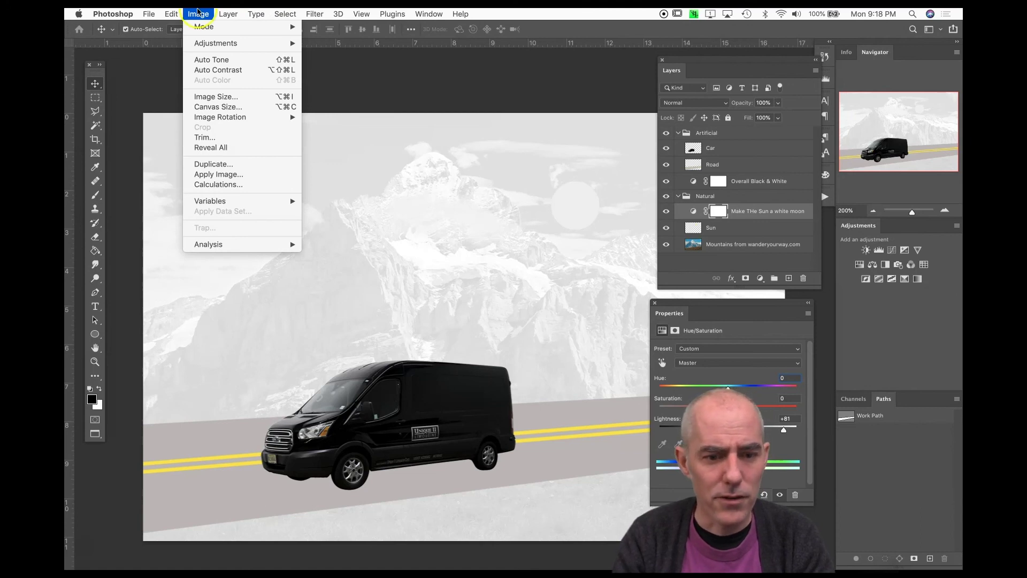
pyautogui.moveTo(225, 14)
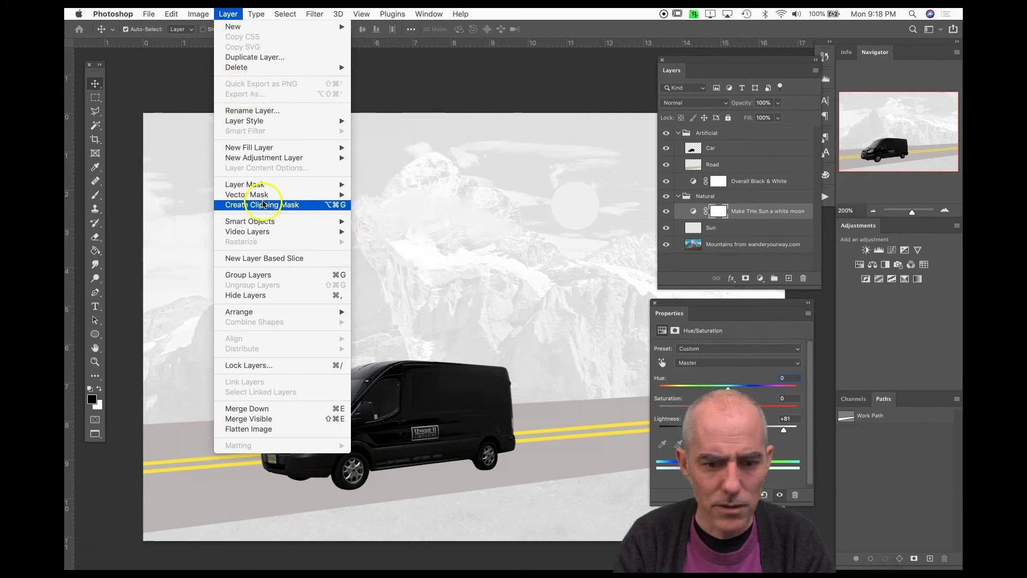
pyautogui.click(262, 204)
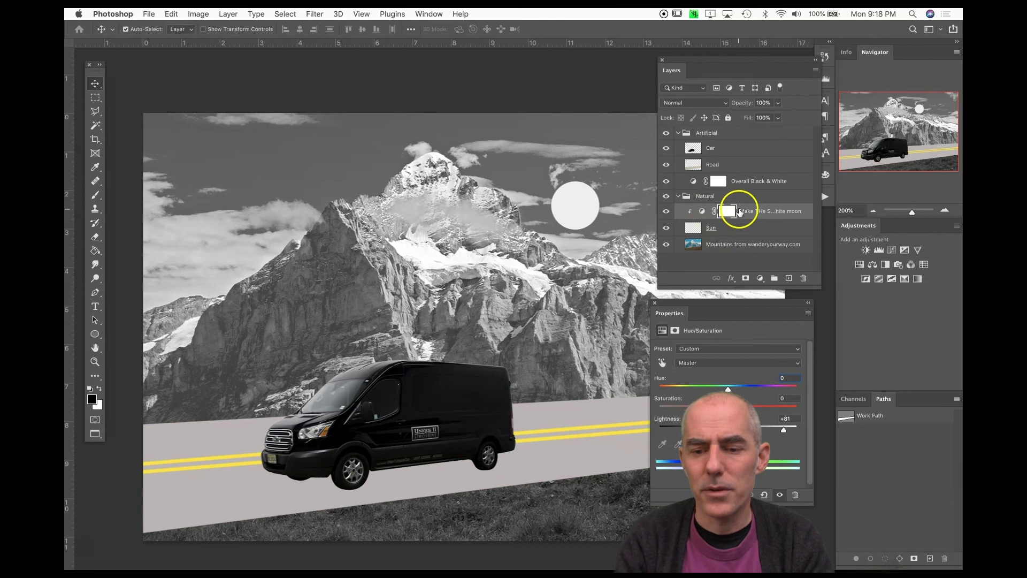
# Step: Toggle the visibility of the clipped moon adjustment repeatedly to compare the sun before and after
pyautogui.click(665, 214)
pyautogui.click(666, 214)
pyautogui.click(665, 214)
pyautogui.click(666, 214)
pyautogui.click(666, 214)
pyautogui.click(666, 214)
pyautogui.click(677, 221)
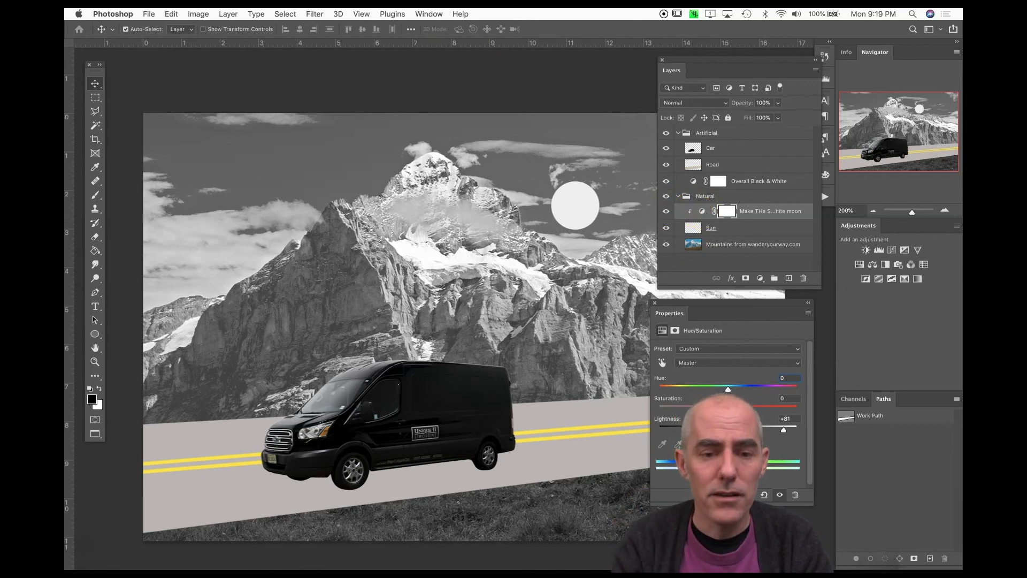
# Step: Release the moon adjustment's clipping mask and clip it to the Sun layer again
pyautogui.click(228, 14)
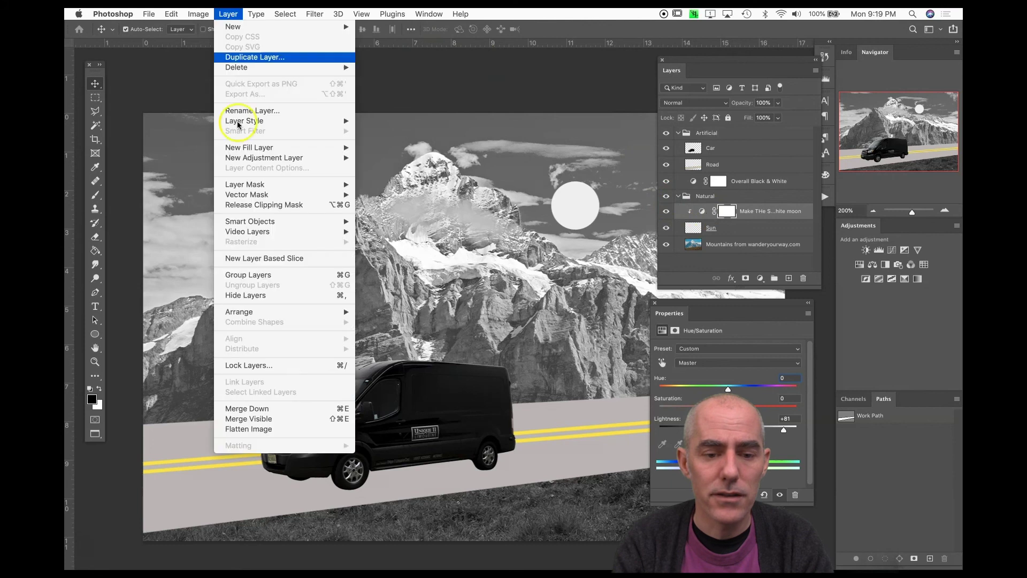
pyautogui.click(259, 205)
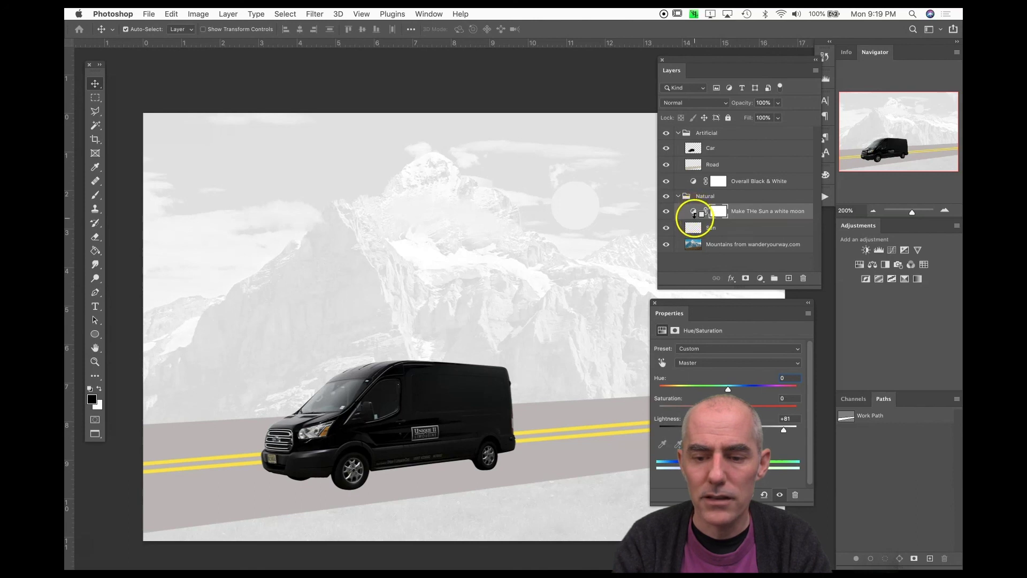
pyautogui.keyDown('alt'); pyautogui.click(694, 216); pyautogui.keyUp('alt')
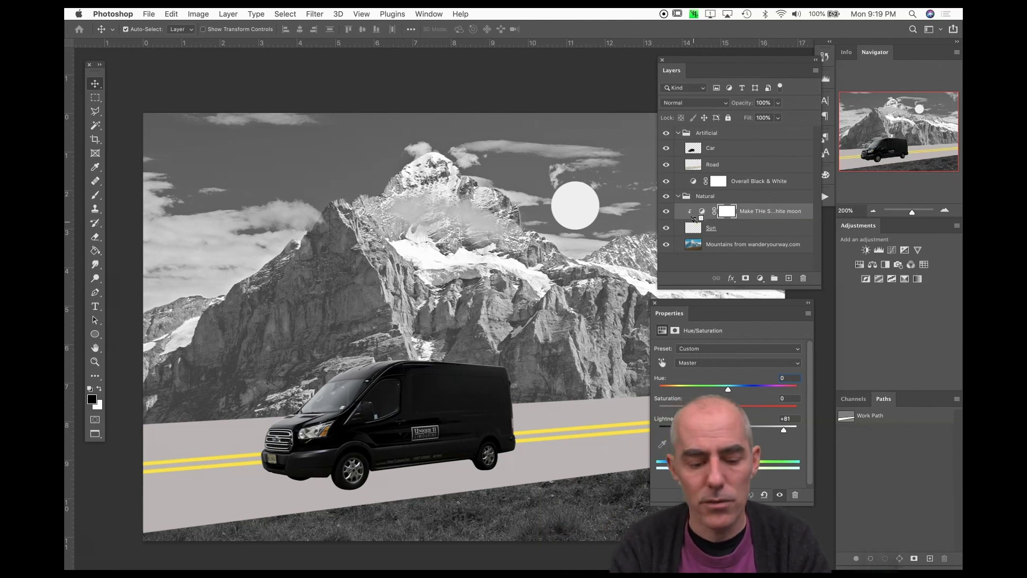
# Step: Switch the clipping between the moon adjustment and the Sun layer off and on repeatedly, leaving it clipped
pyautogui.keyDown('alt'); pyautogui.click(695, 215); pyautogui.keyUp('alt')
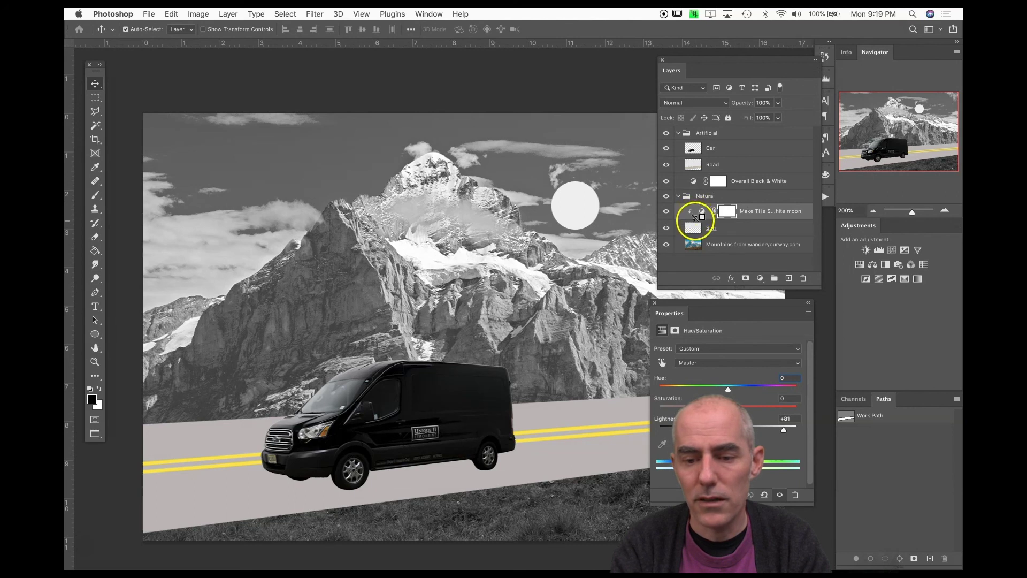
pyautogui.keyDown('alt'); pyautogui.click(695, 216); pyautogui.keyUp('alt')
pyautogui.keyDown('alt'); pyautogui.click(695, 216); pyautogui.keyUp('alt')
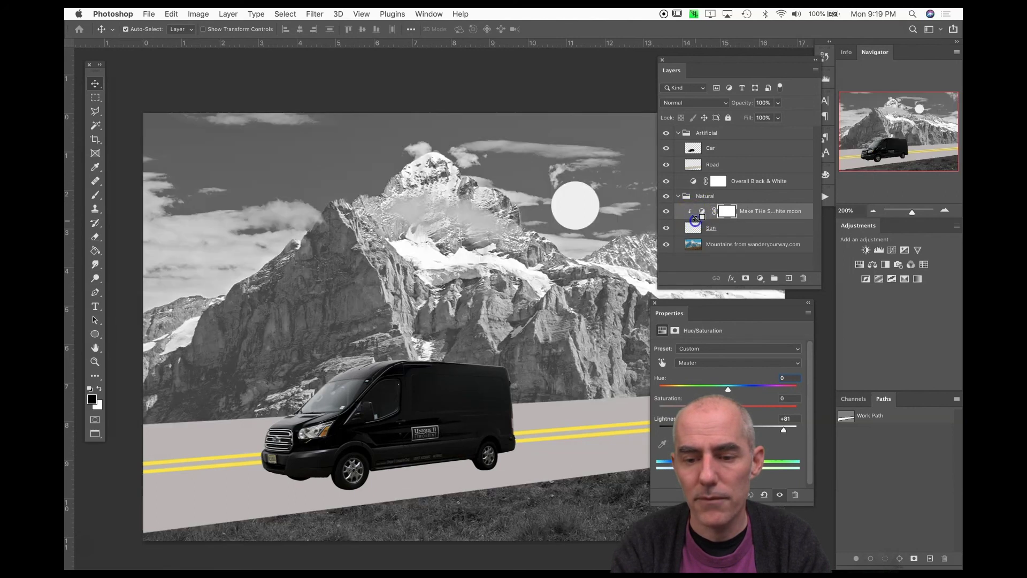
pyautogui.keyDown('alt'); pyautogui.click(695, 216); pyautogui.keyUp('alt')
pyautogui.keyDown('alt'); pyautogui.click(696, 217); pyautogui.keyUp('alt')
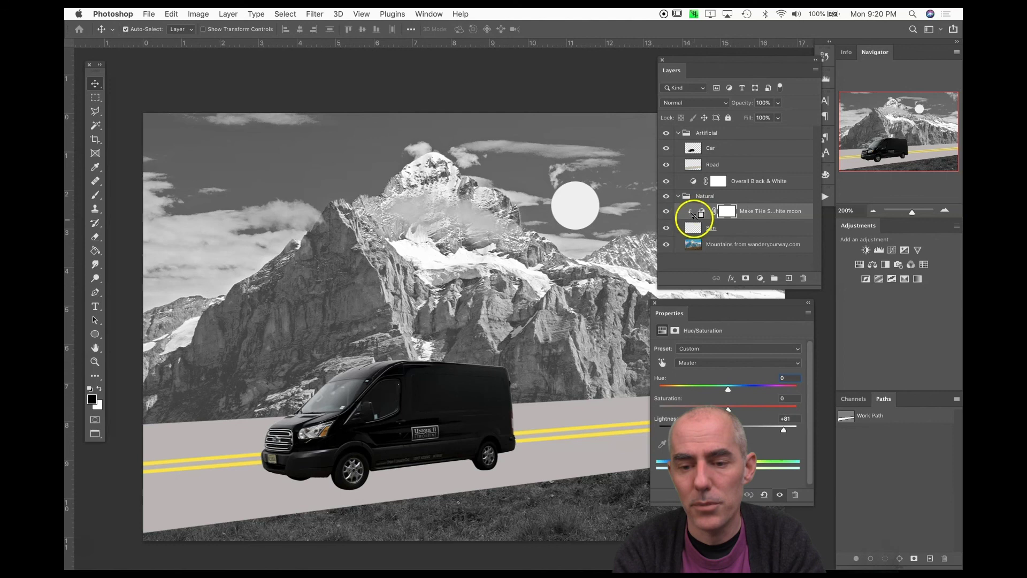
pyautogui.moveTo(693, 225); pyautogui.dragTo(695, 217)
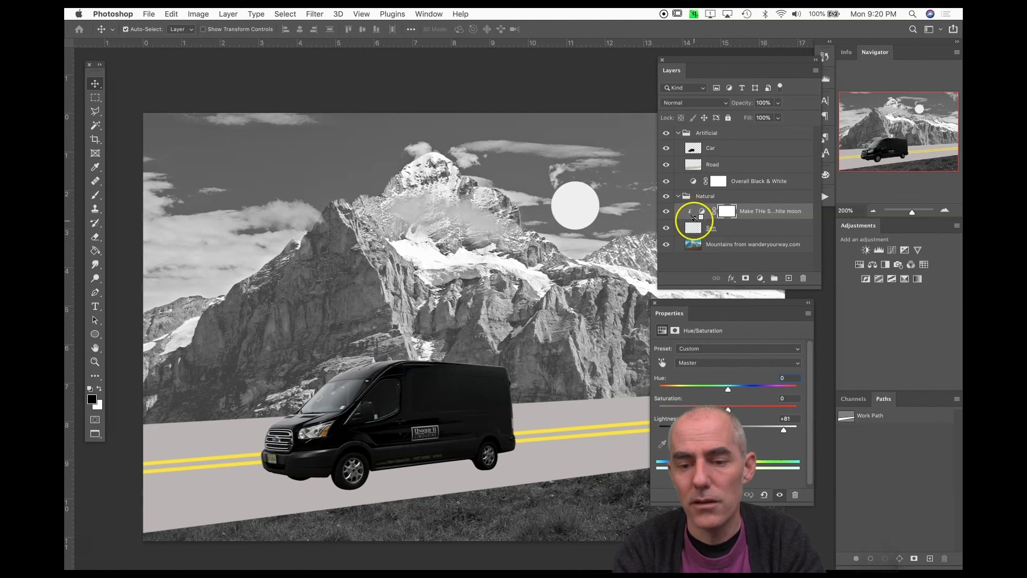
pyautogui.keyDown('alt'); pyautogui.click(694, 219); pyautogui.keyUp('alt')
pyautogui.keyDown('alt'); pyautogui.click(693, 219); pyautogui.keyUp('alt')
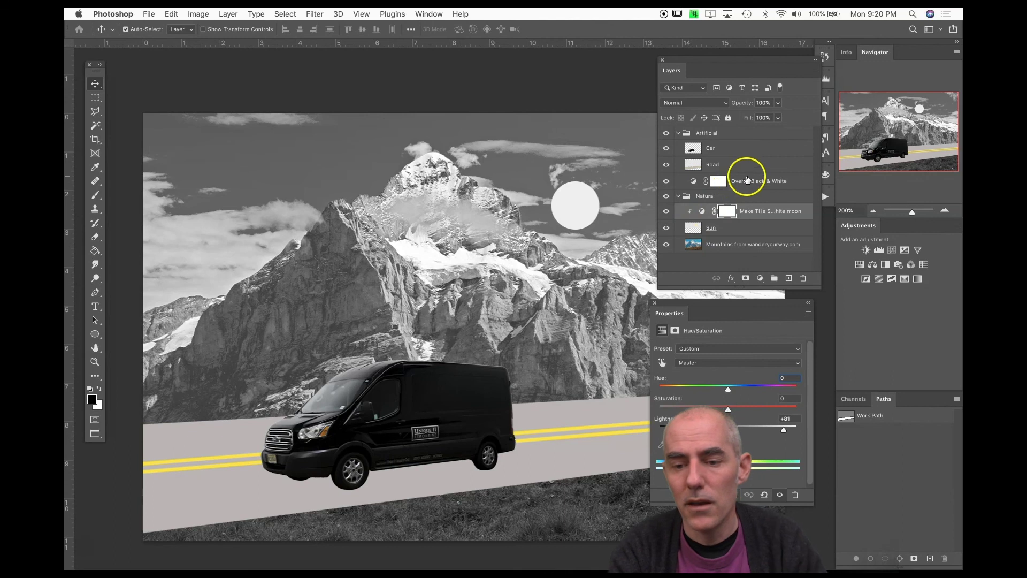
# Step: Move the Overall Black & White adjustment to the top of the Natural group and view the composite without any panels
pyautogui.moveTo(743, 182); pyautogui.dragTo(741, 196)
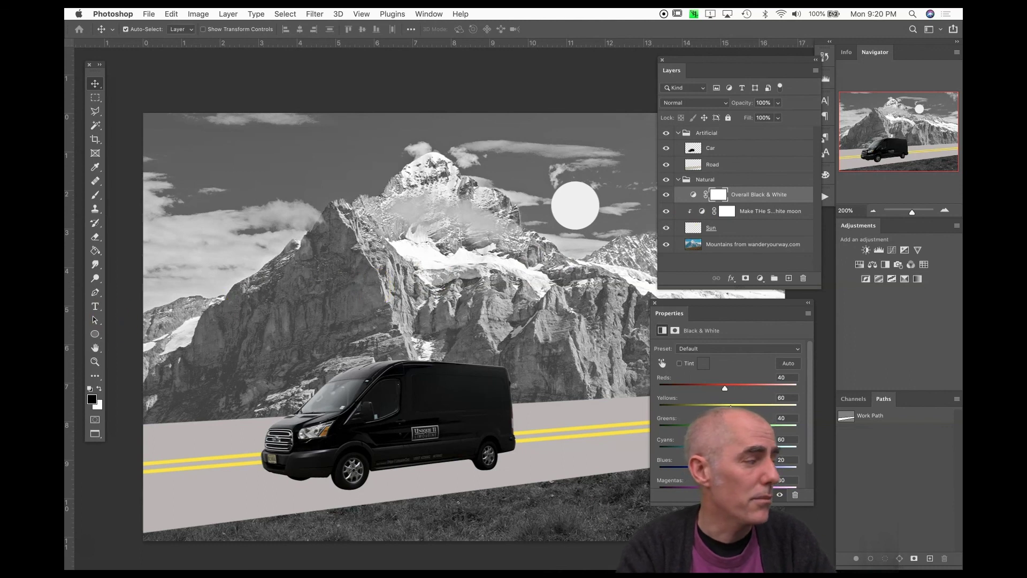
pyautogui.press('Tab')
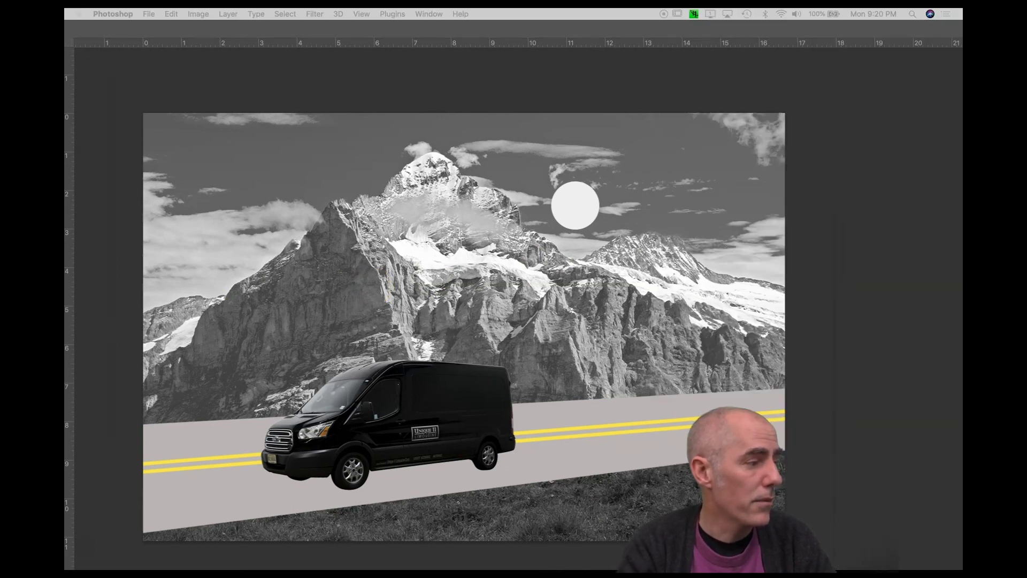